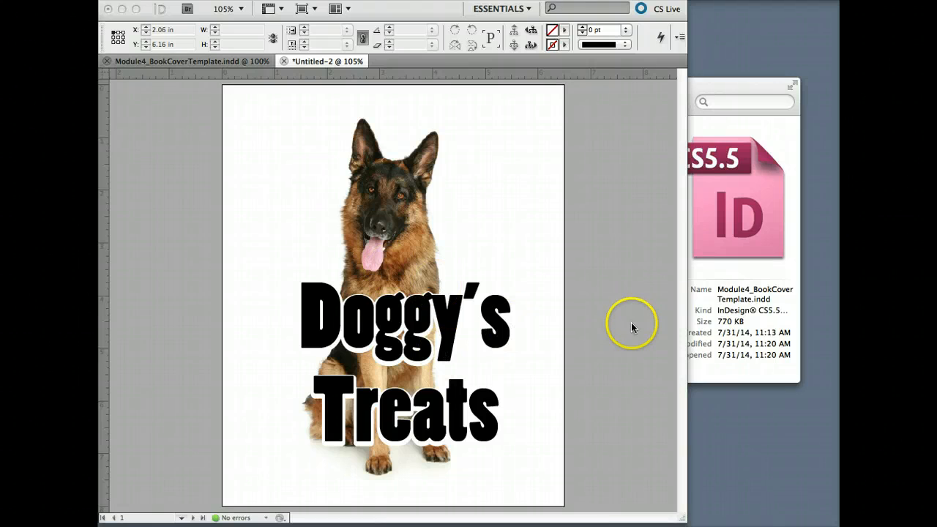
Switch to InDesign and look over the back cover area of the Module4_BookCoverTemplate.indd document
{"action": "left_click", "coordinate": [632, 327]}
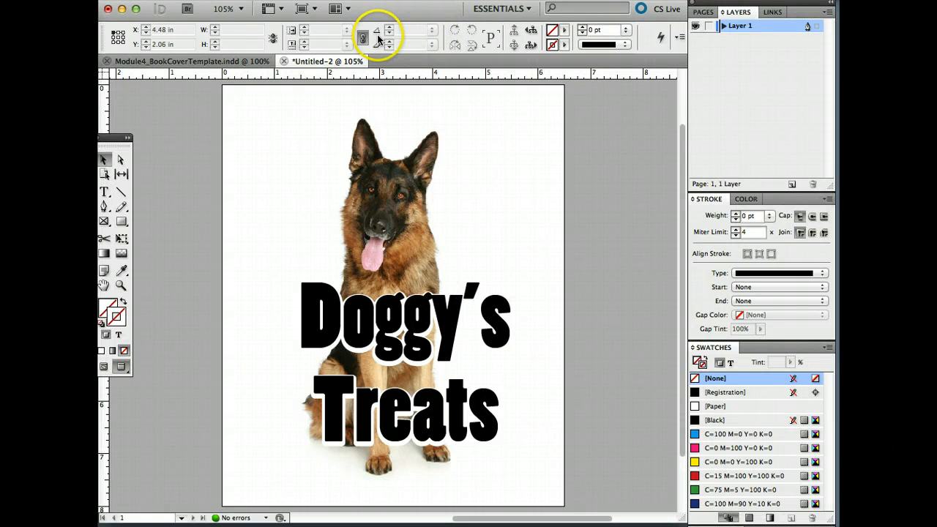
{"action": "left_click", "coordinate": [478, 331]}
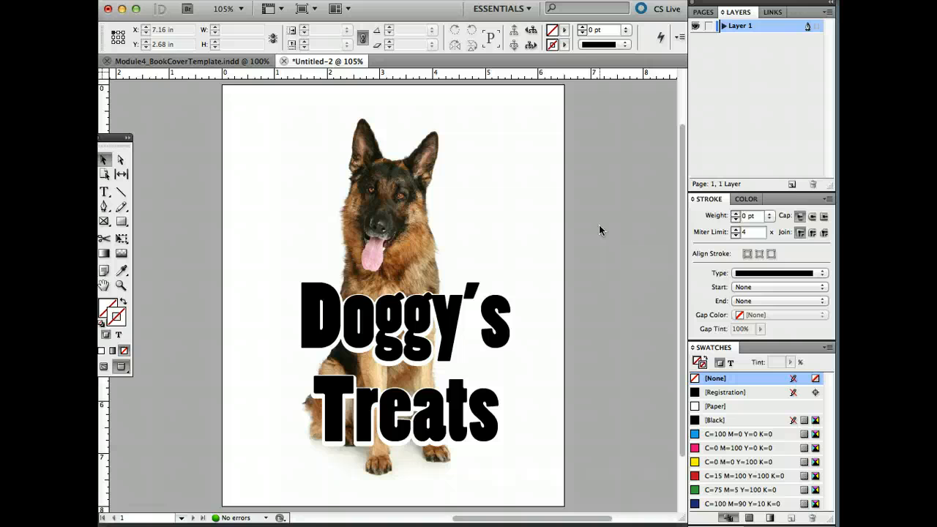
{"action": "left_click", "coordinate": [224, 62]}
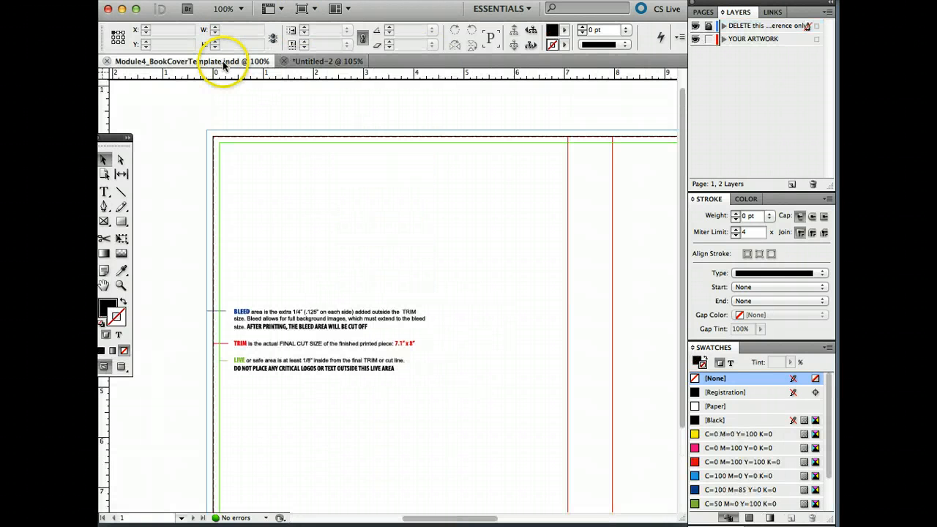
{"action": "scroll", "coordinate": [397, 227], "scroll_direction": "down", "scroll_amount": 3}
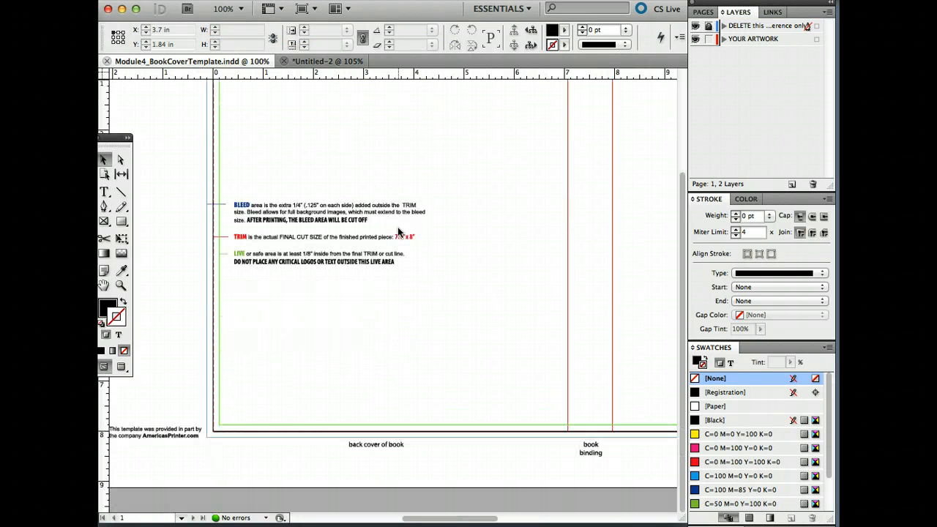
{"action": "scroll", "coordinate": [397, 232], "scroll_direction": "up", "scroll_amount": 3}
{"action": "left_click", "coordinate": [409, 234]}
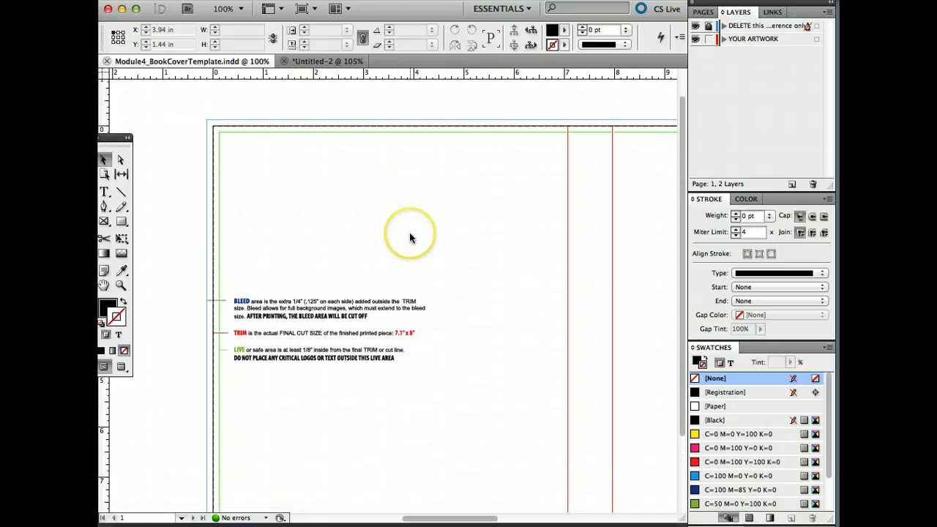
{"action": "left_click_drag", "start_coordinate": [680, 110], "coordinate": [672, 144]}
{"action": "left_click", "coordinate": [464, 412]}
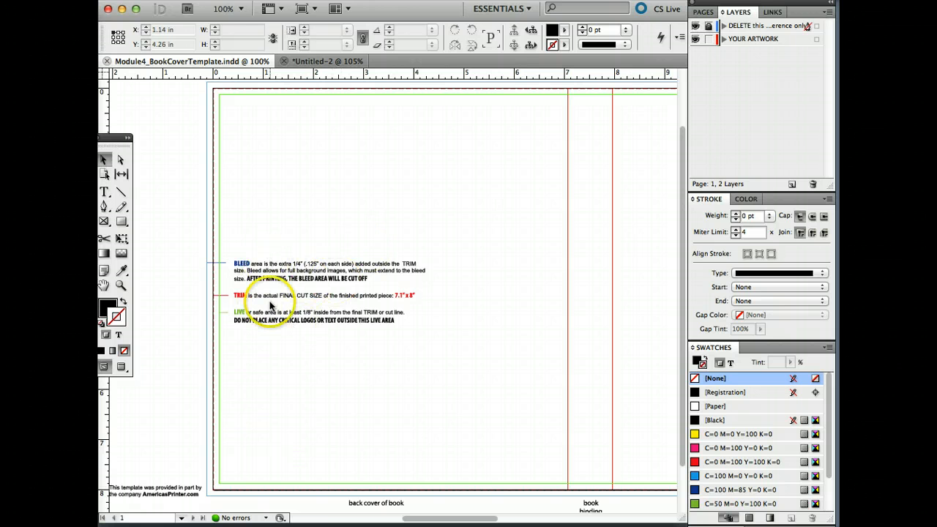
Zoom in on the template's BLEED, TRIM and LIVE notes and examine their matching guide lines
{"action": "left_click", "coordinate": [120, 286]}
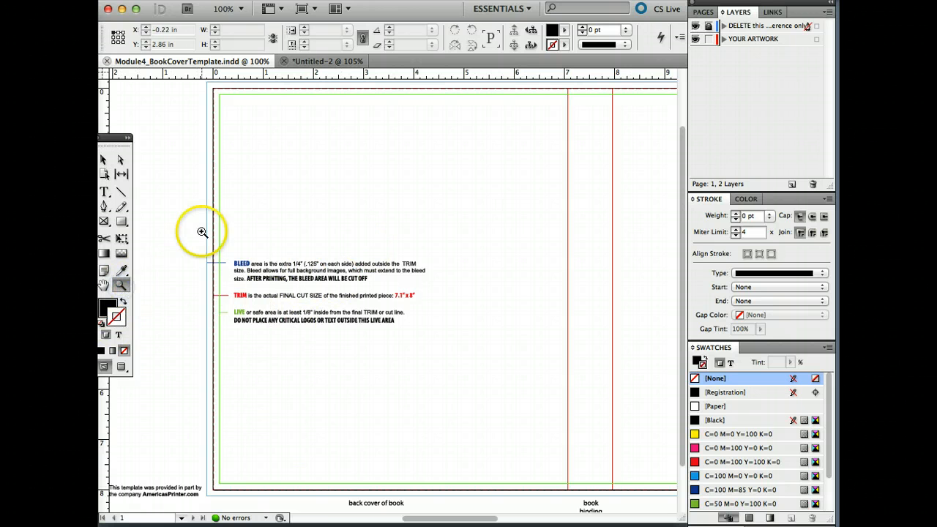
{"action": "left_click_drag", "start_coordinate": [183, 227], "coordinate": [471, 373]}
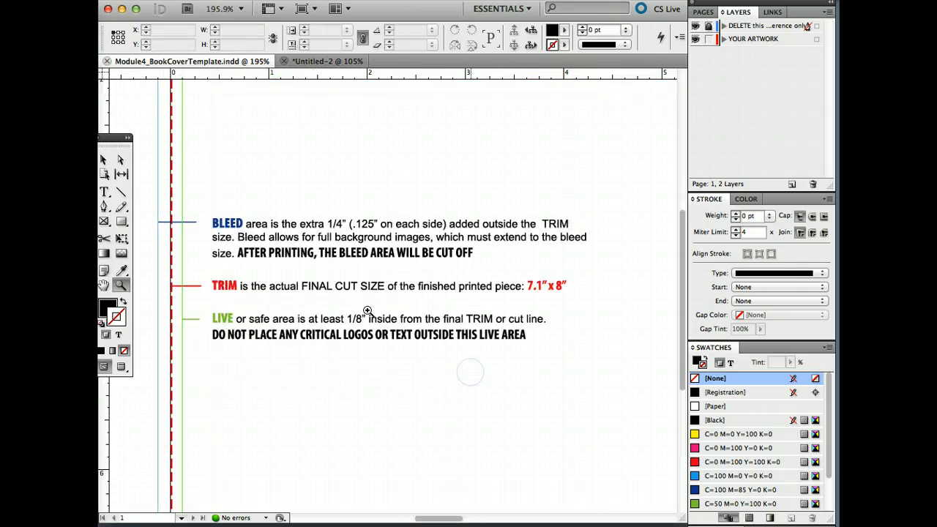
{"action": "left_click", "coordinate": [104, 159]}
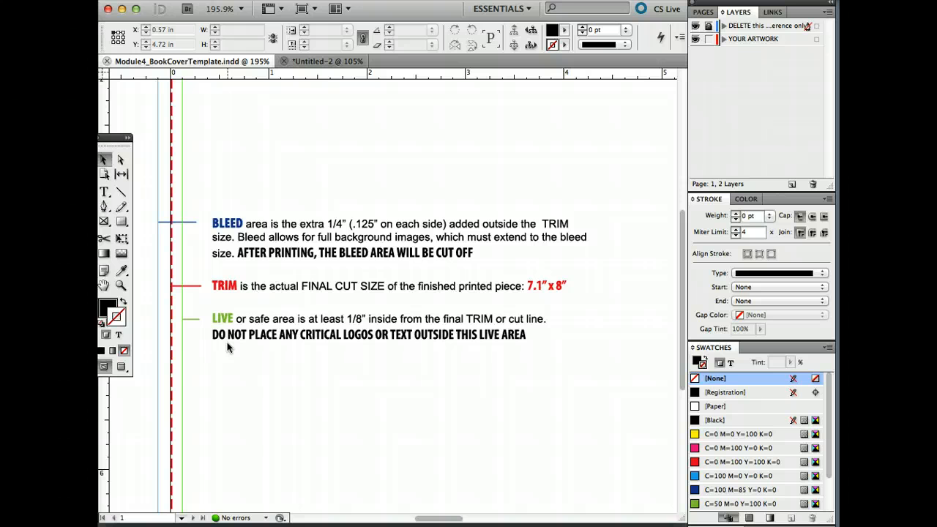
{"action": "left_click", "coordinate": [177, 330]}
{"action": "left_click", "coordinate": [182, 376]}
Examine the template's back cover, book binding and front cover areas at 100% zoom
{"action": "key", "text": "super+minus"}
{"action": "key", "text": "super+minus"}
{"action": "key", "text": "super+minus"}
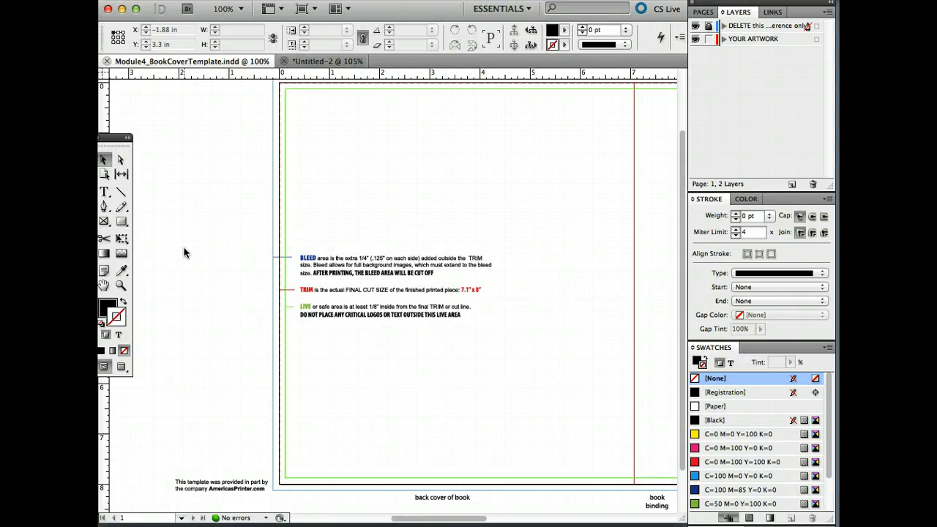
{"action": "scroll", "coordinate": [184, 252], "scroll_direction": "up", "scroll_amount": 2}
{"action": "scroll", "coordinate": [183, 252], "scroll_direction": "down", "scroll_amount": 4}
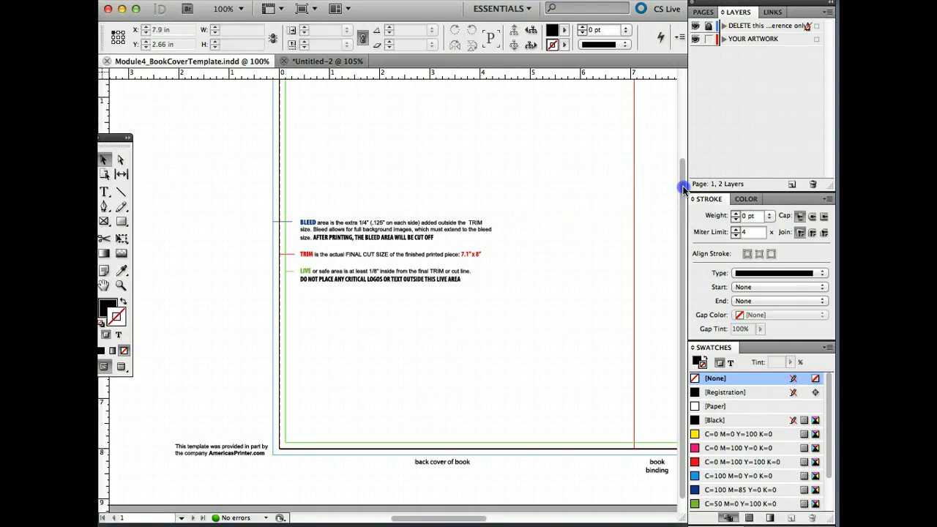
{"action": "left_click_drag", "start_coordinate": [682, 183], "coordinate": [681, 158]}
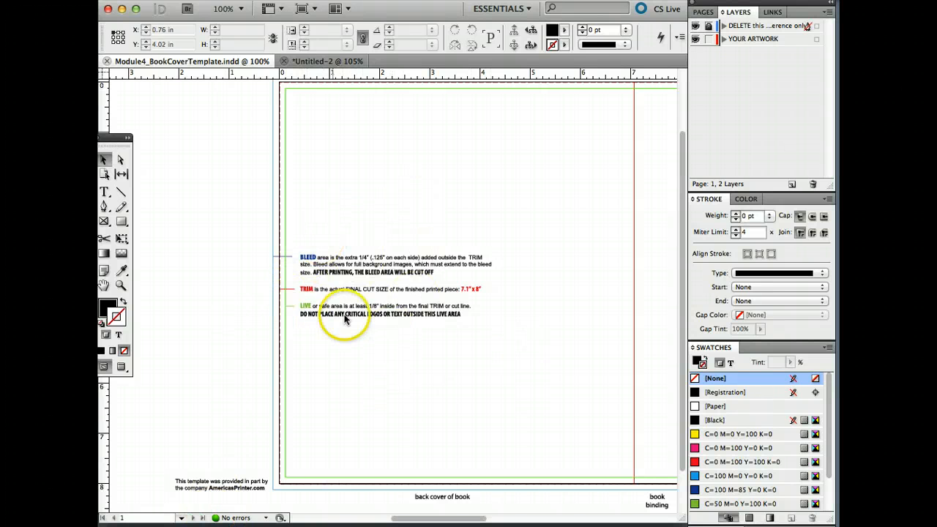
{"action": "scroll", "coordinate": [322, 325], "scroll_direction": "right", "scroll_amount": 10}
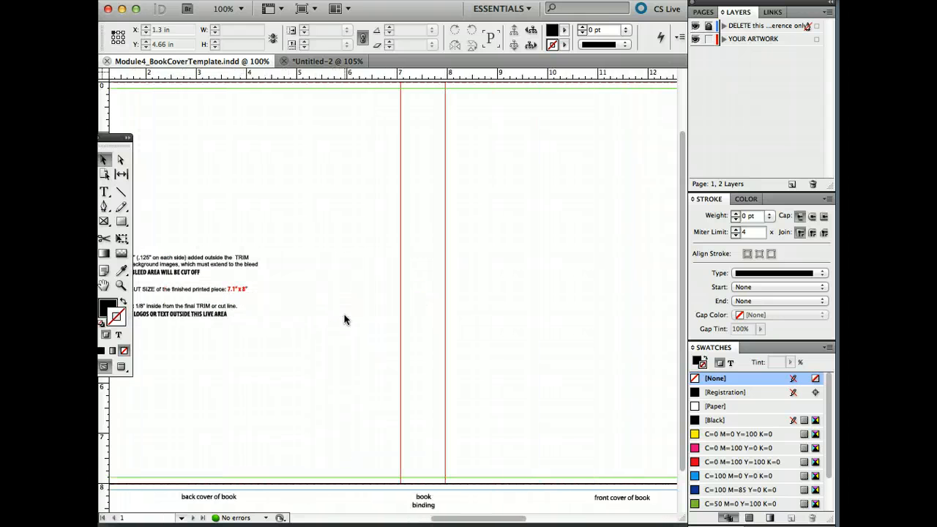
{"action": "scroll", "coordinate": [346, 319], "scroll_direction": "right", "scroll_amount": 6}
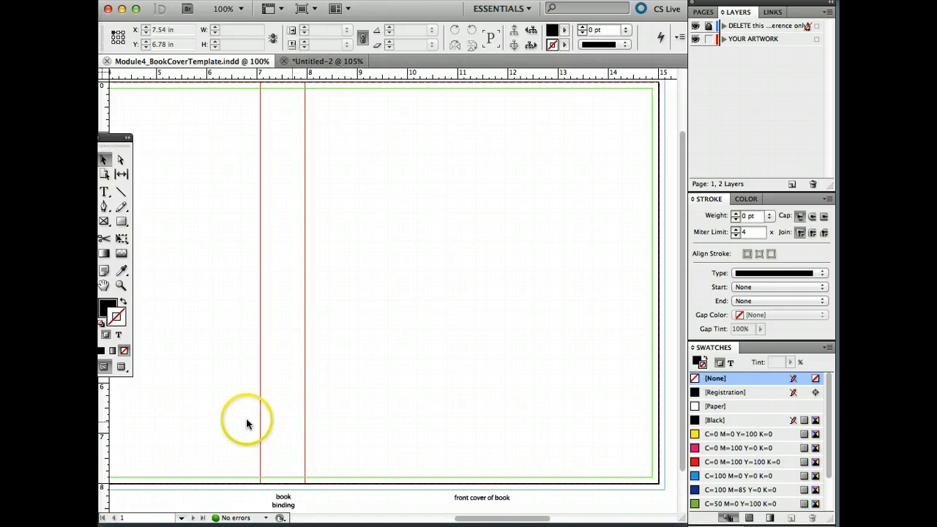
{"action": "scroll", "coordinate": [272, 418], "scroll_direction": "left", "scroll_amount": 5}
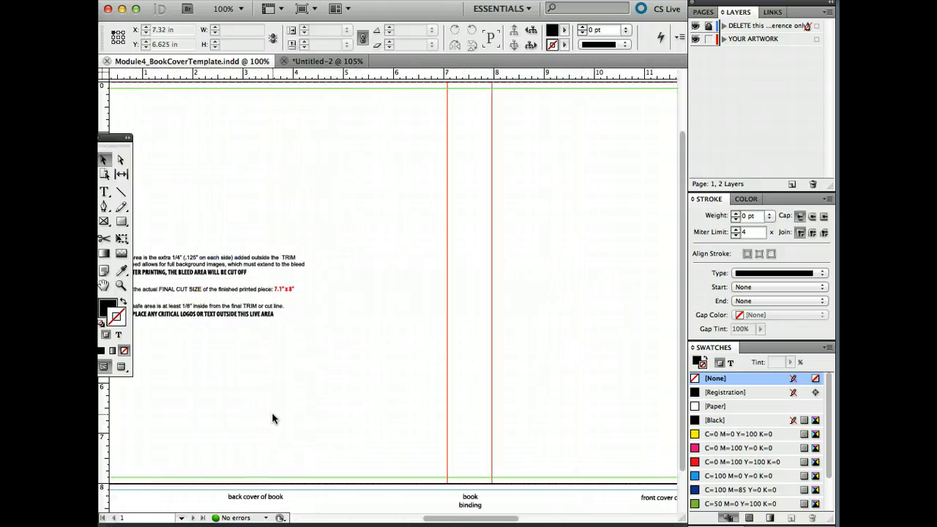
{"action": "scroll", "coordinate": [271, 418], "scroll_direction": "left", "scroll_amount": 3}
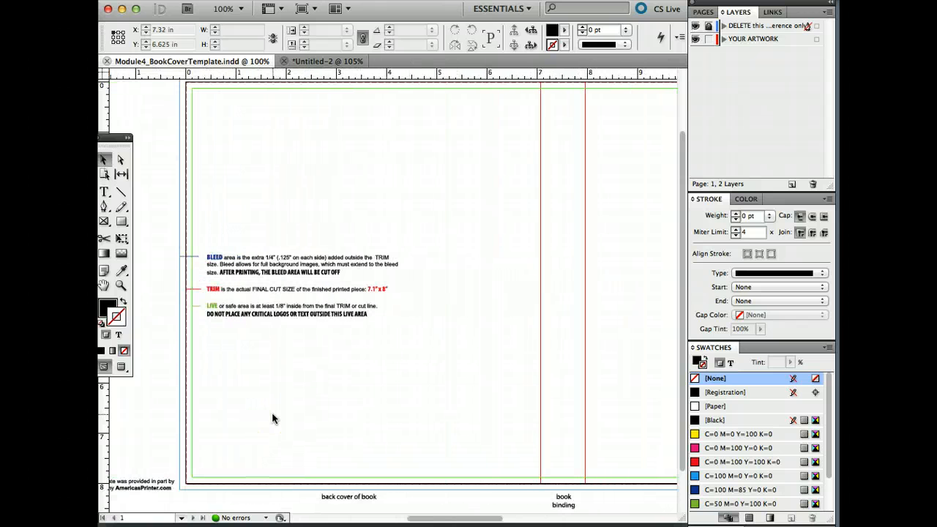
Hide the locked "DELETE this" reference layer so only the guides remain on the template page
{"action": "left_click", "coordinate": [695, 26]}
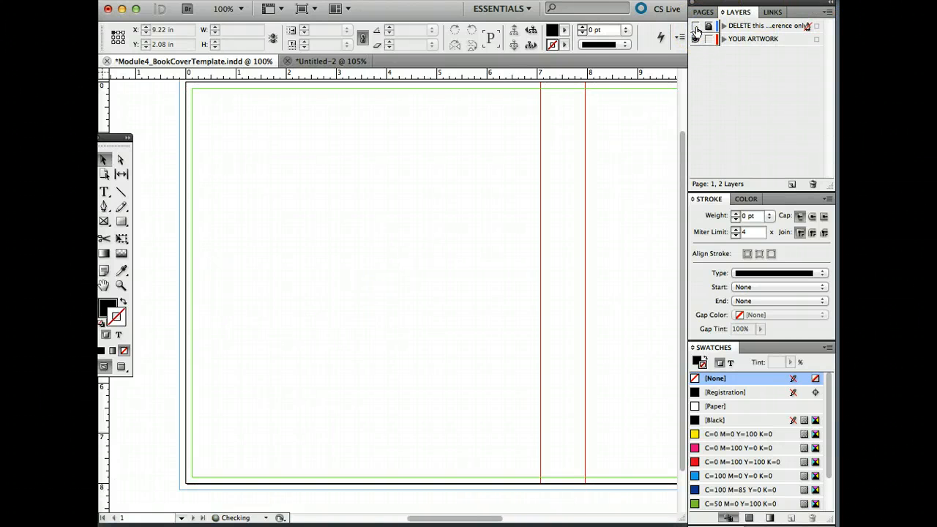
{"action": "left_click", "coordinate": [695, 27]}
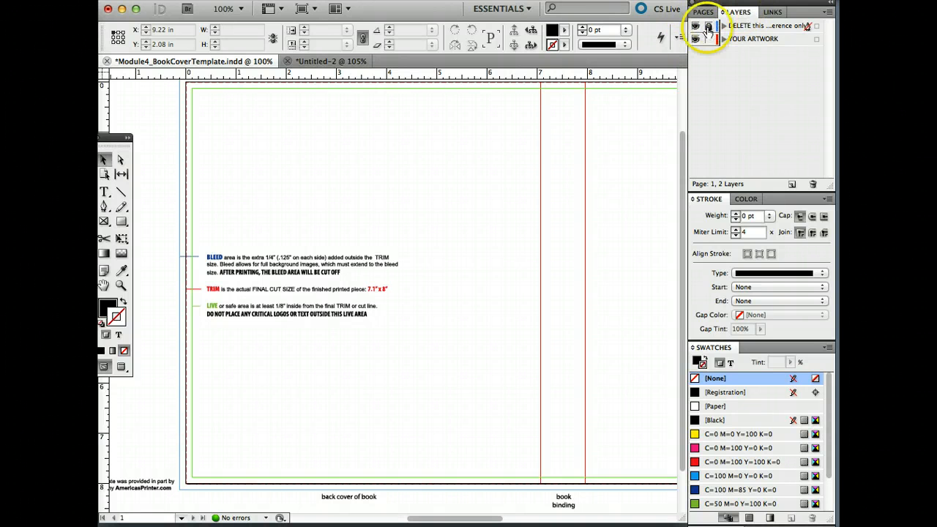
{"action": "left_click", "coordinate": [695, 26]}
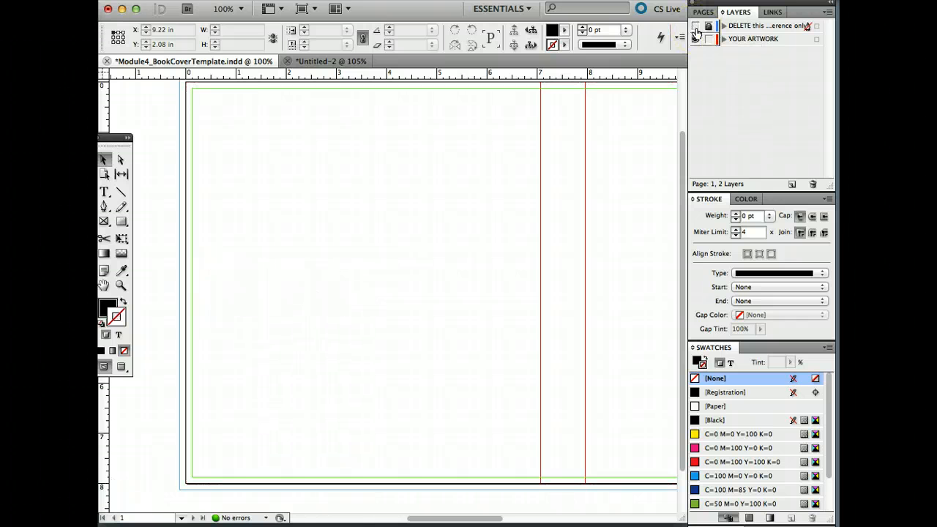
{"action": "left_click", "coordinate": [695, 26]}
{"action": "left_click", "coordinate": [695, 26]}
{"action": "left_click", "coordinate": [479, 347]}
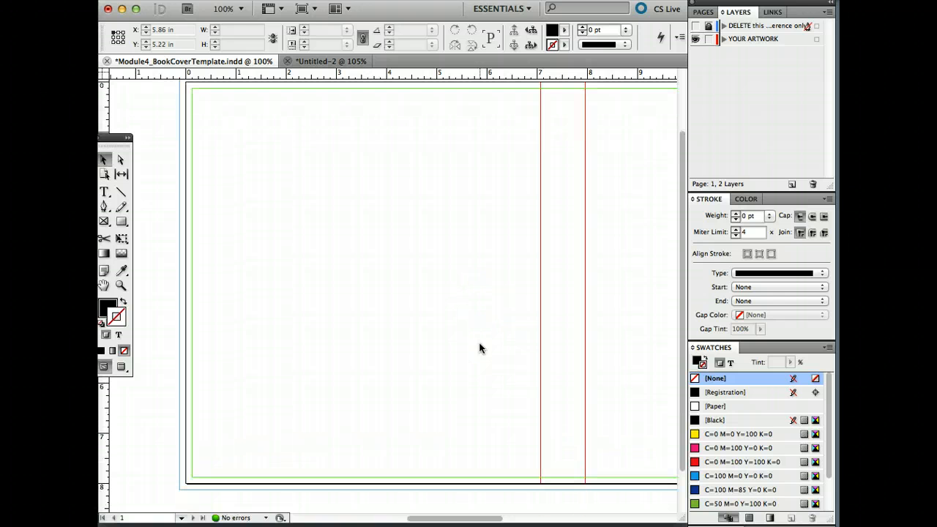
Move the Tools palette fully into the document area and set it to its two-column layout
{"action": "scroll", "coordinate": [479, 348], "scroll_direction": "up", "scroll_amount": 2}
{"action": "left_click", "coordinate": [585, 131]}
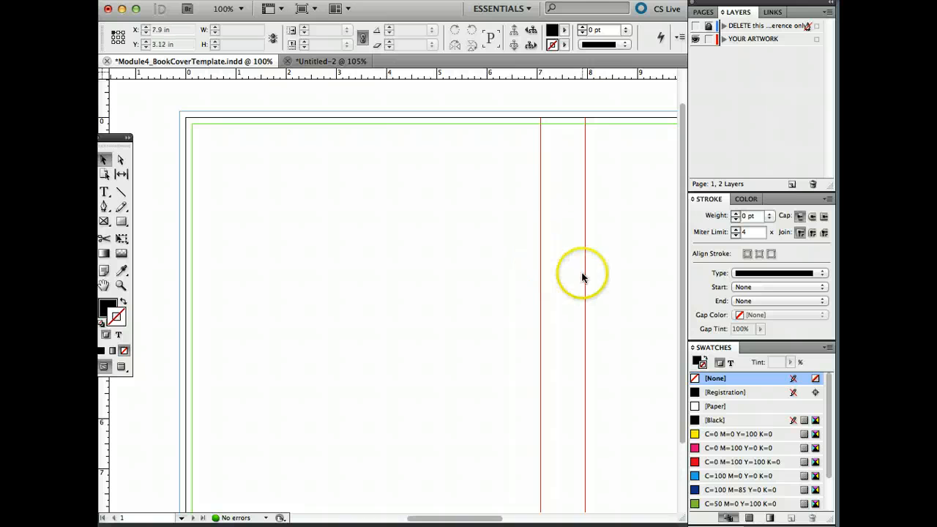
{"action": "scroll", "coordinate": [371, 106], "scroll_direction": "down", "scroll_amount": 5}
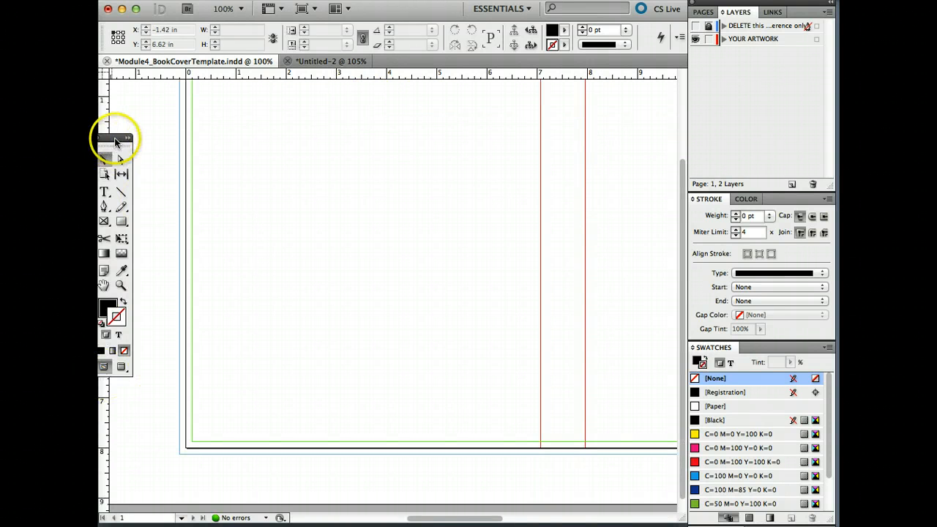
{"action": "left_click_drag", "start_coordinate": [115, 136], "coordinate": [146, 103]}
{"action": "double_click", "coordinate": [146, 103]}
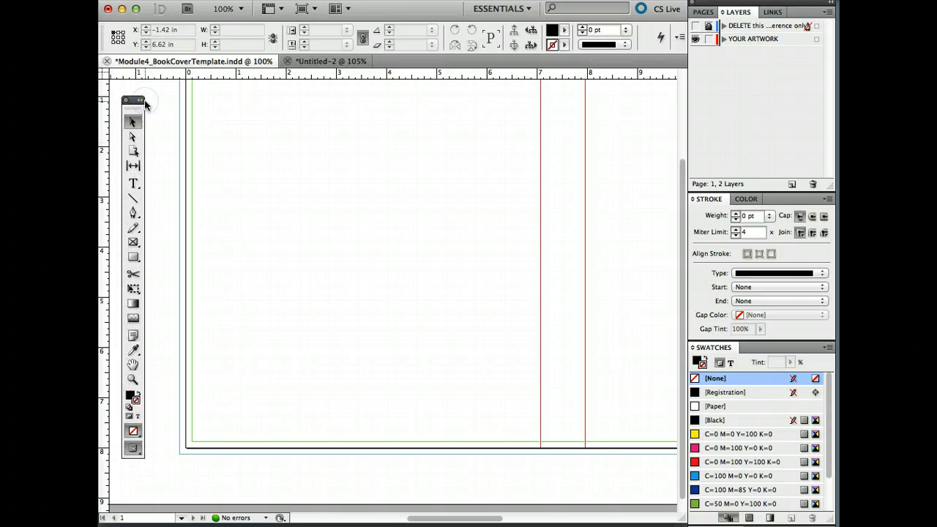
{"action": "double_click", "coordinate": [133, 103]}
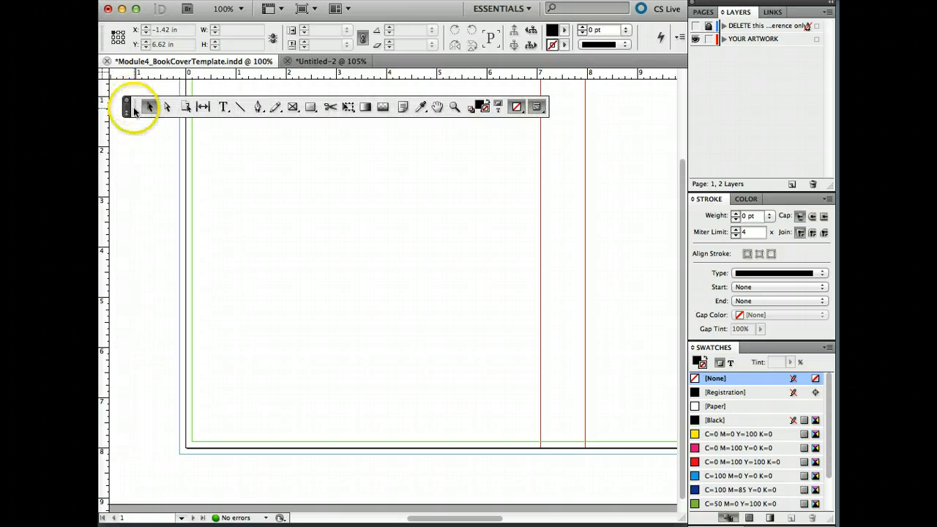
{"action": "double_click", "coordinate": [127, 107]}
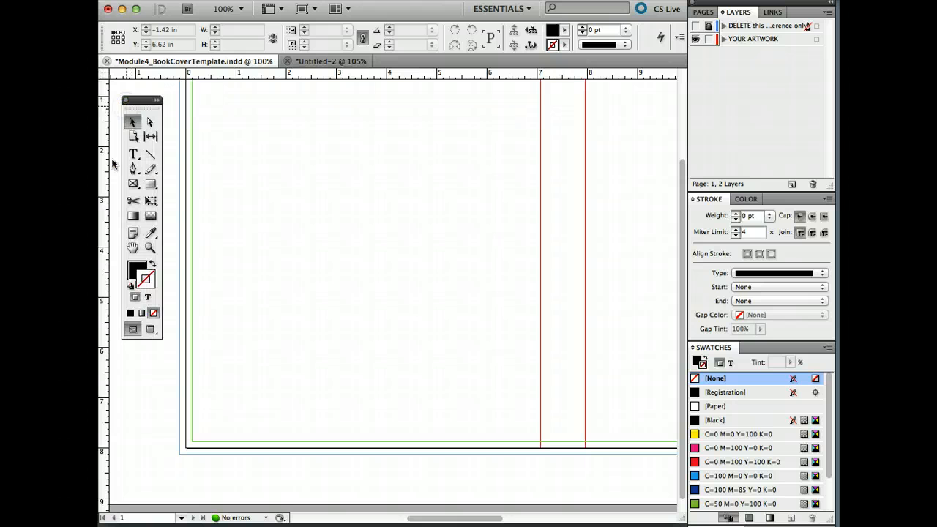
Preview the book cover template without its guides, and return it to the Normal screen mode at 75% zoom
{"action": "left_click", "coordinate": [150, 329]}
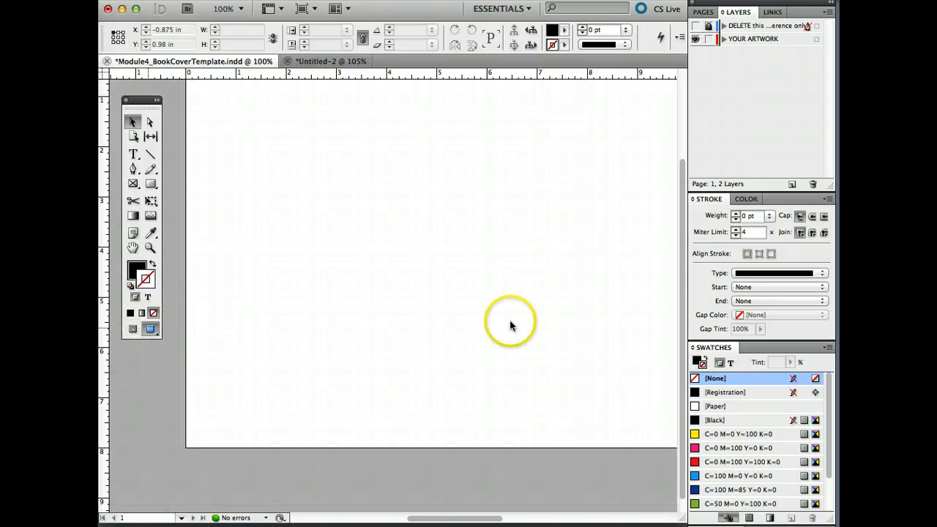
{"action": "left_click_drag", "start_coordinate": [679, 253], "coordinate": [673, 215]}
{"action": "left_click", "coordinate": [133, 330]}
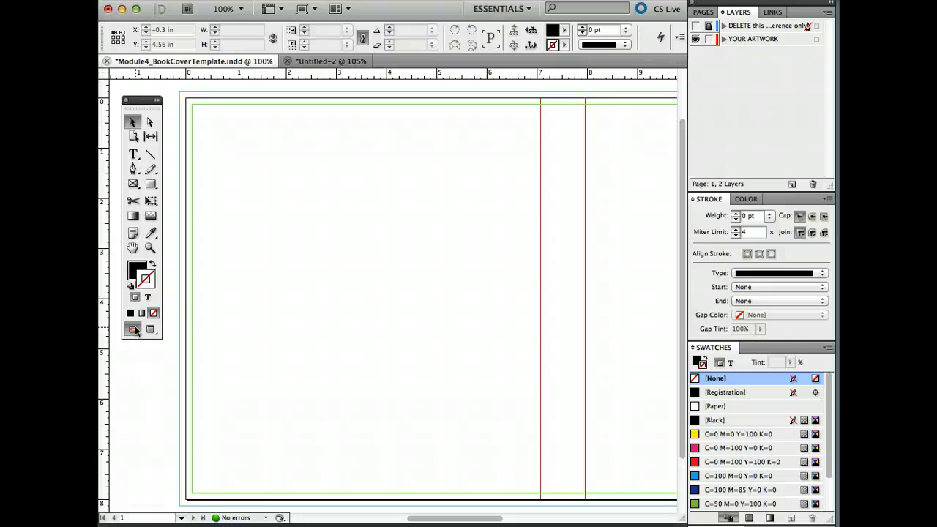
{"action": "key", "text": "super+minus"}
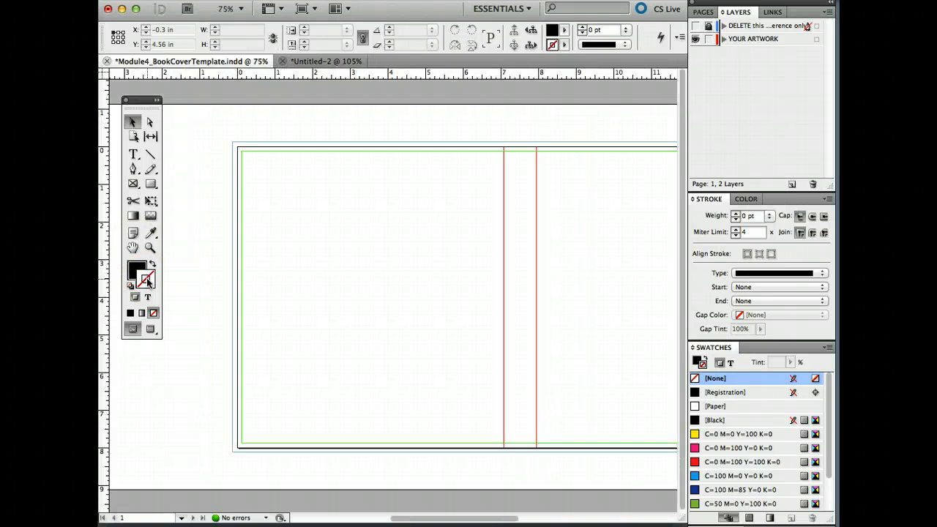
Compare the Doggy's Treats artwork in Untitled-2 with the template's front cover area, and return to Untitled-2
{"action": "left_click", "coordinate": [305, 61]}
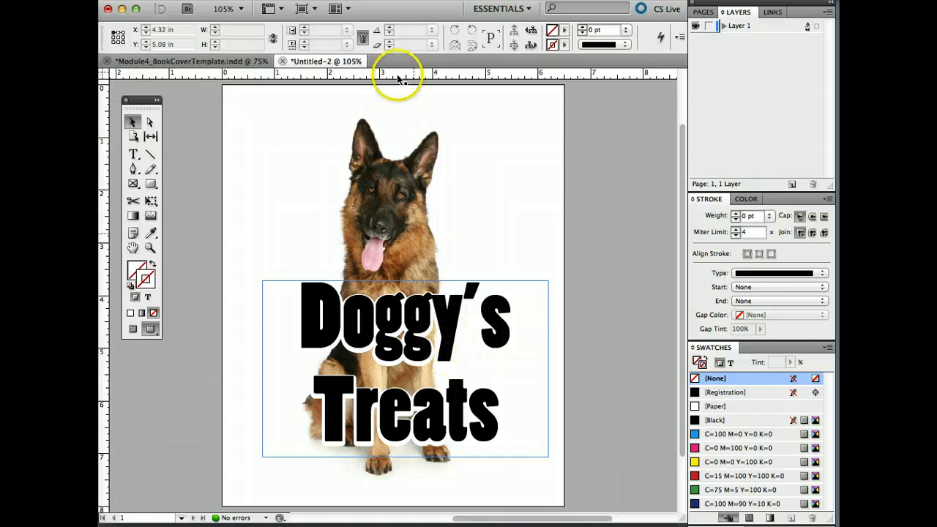
{"action": "left_click", "coordinate": [550, 212]}
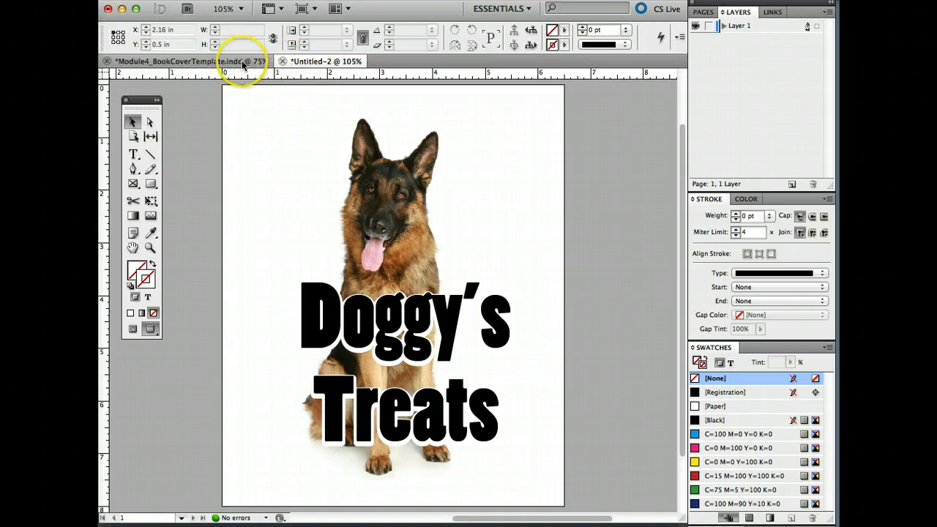
{"action": "left_click", "coordinate": [318, 64]}
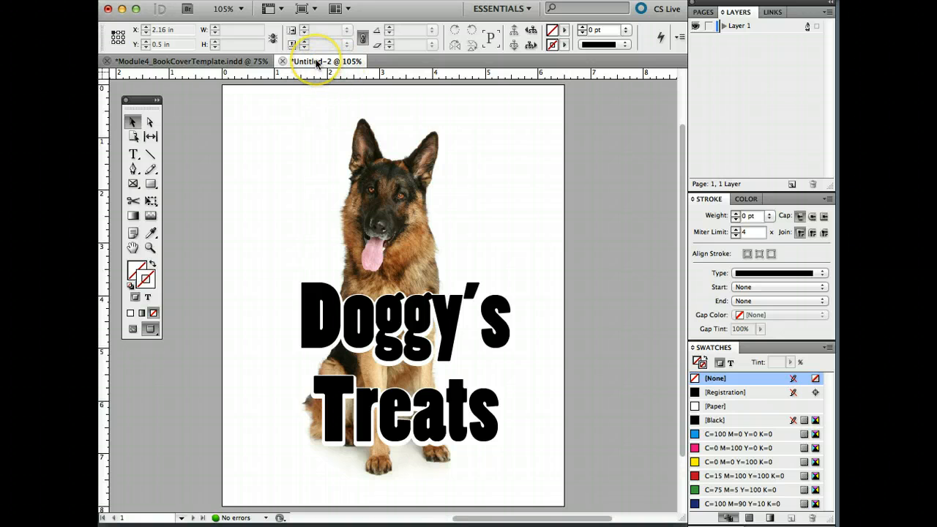
{"action": "left_click", "coordinate": [214, 62]}
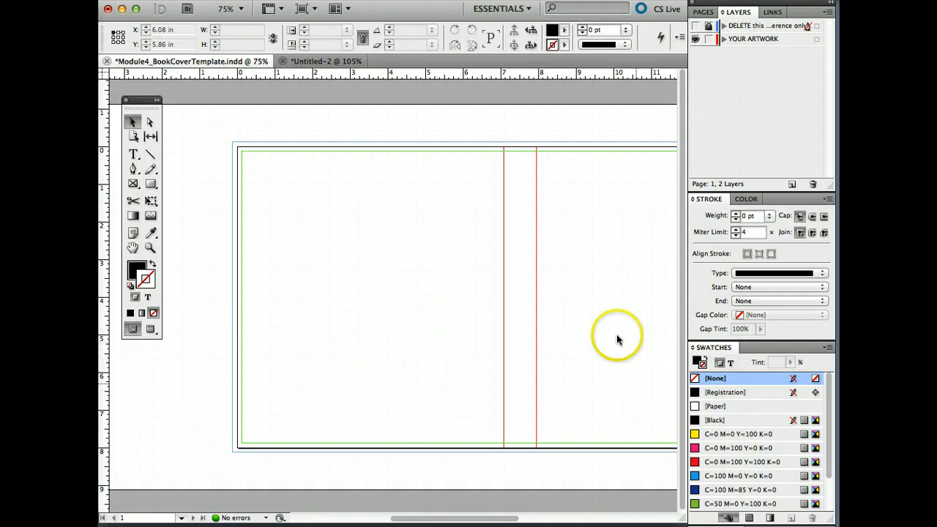
{"action": "scroll", "coordinate": [620, 385], "scroll_direction": "right", "scroll_amount": 6}
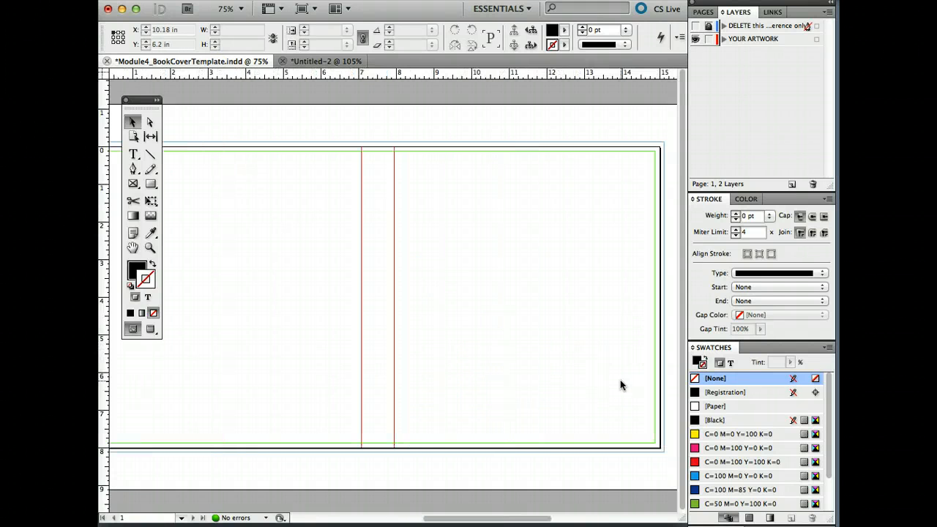
{"action": "scroll", "coordinate": [621, 385], "scroll_direction": "left", "scroll_amount": 2}
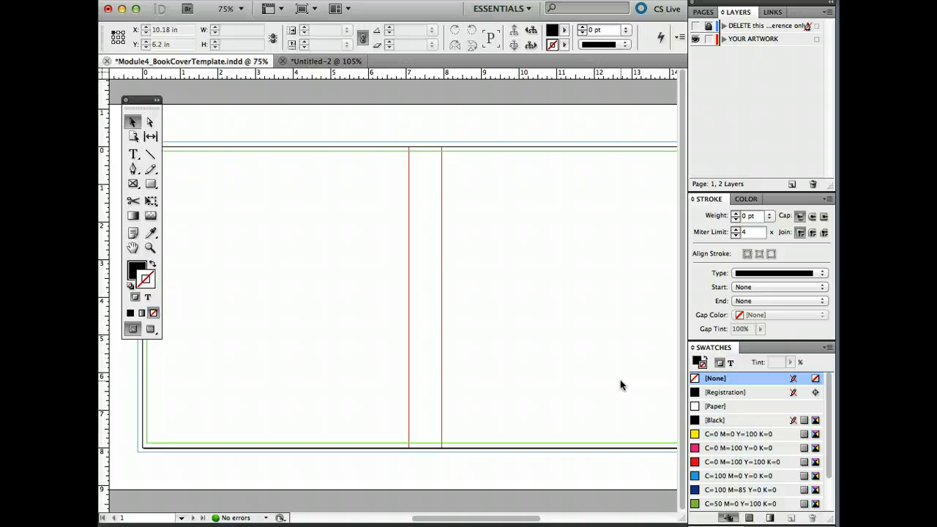
{"action": "left_click", "coordinate": [333, 61]}
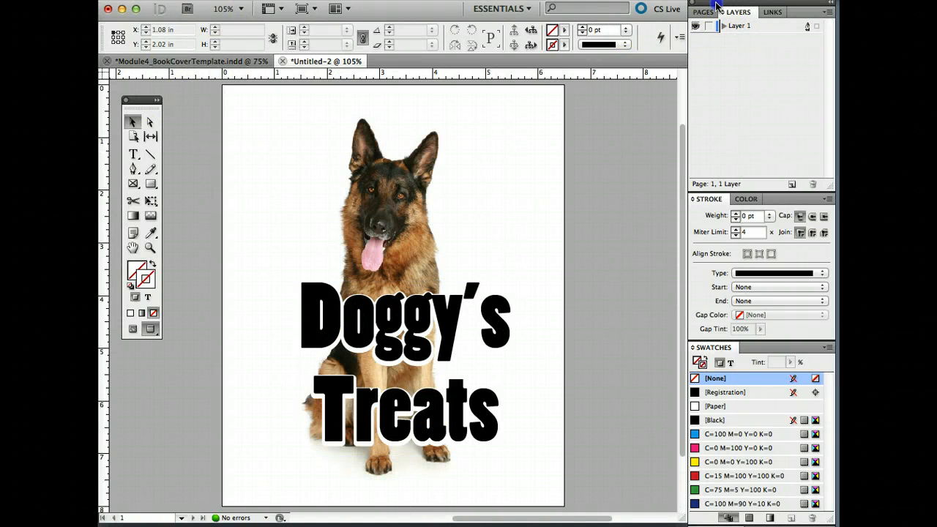
Close the TEMPLATES folder window, look at the InDesign project folder on the desktop, and return to Untitled-2 in InDesign
{"action": "left_click_drag", "start_coordinate": [718, 3], "coordinate": [838, 31]}
{"action": "left_click", "coordinate": [703, 84]}
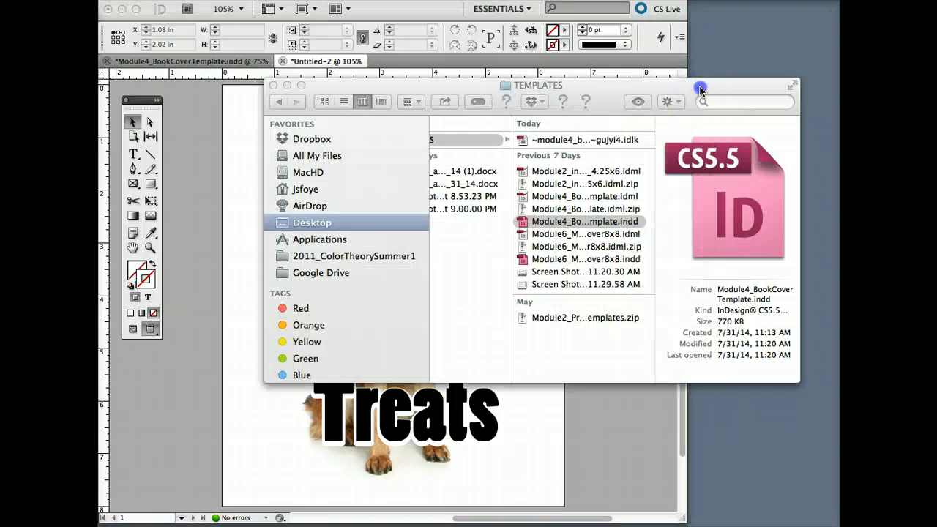
{"action": "left_click", "coordinate": [273, 84]}
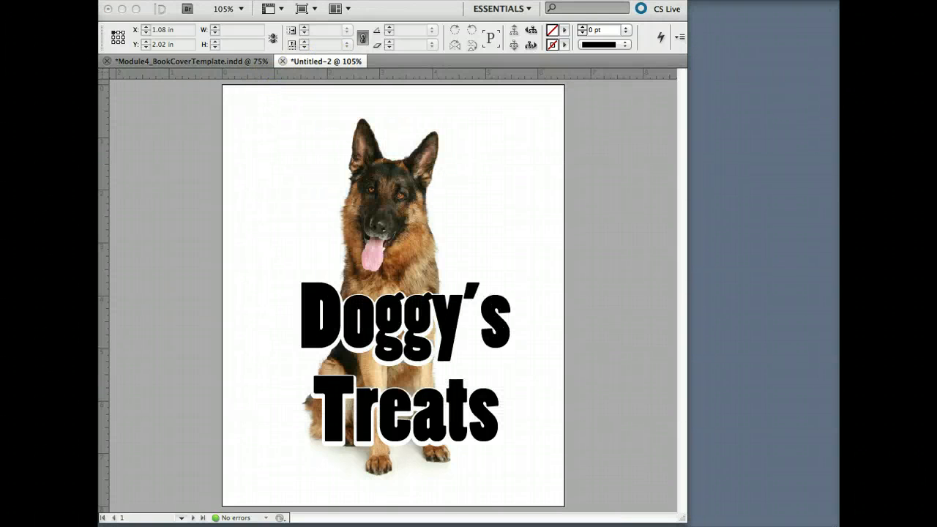
{"action": "left_click_drag", "start_coordinate": [838, 45], "coordinate": [729, 57]}
{"action": "left_click_drag", "start_coordinate": [838, 48], "coordinate": [740, 77]}
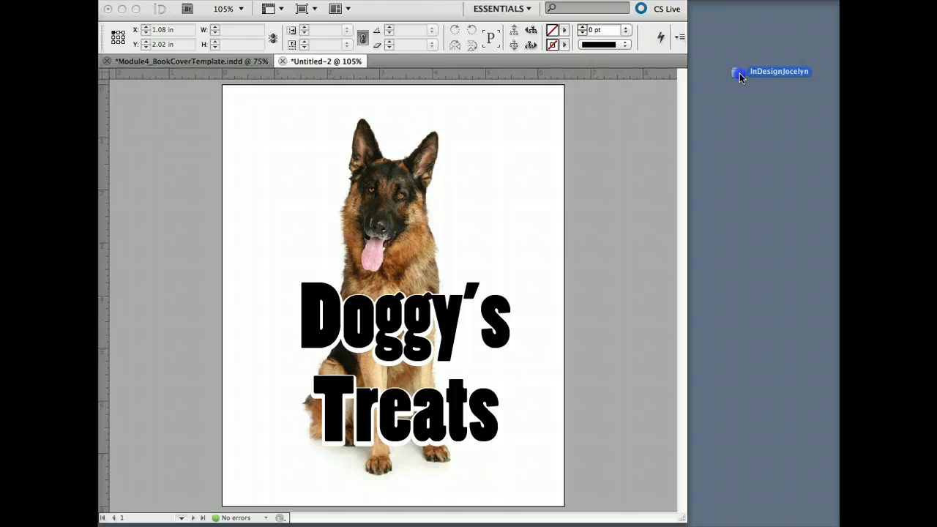
{"action": "left_click_drag", "start_coordinate": [739, 76], "coordinate": [755, 65]}
{"action": "left_click", "coordinate": [737, 493]}
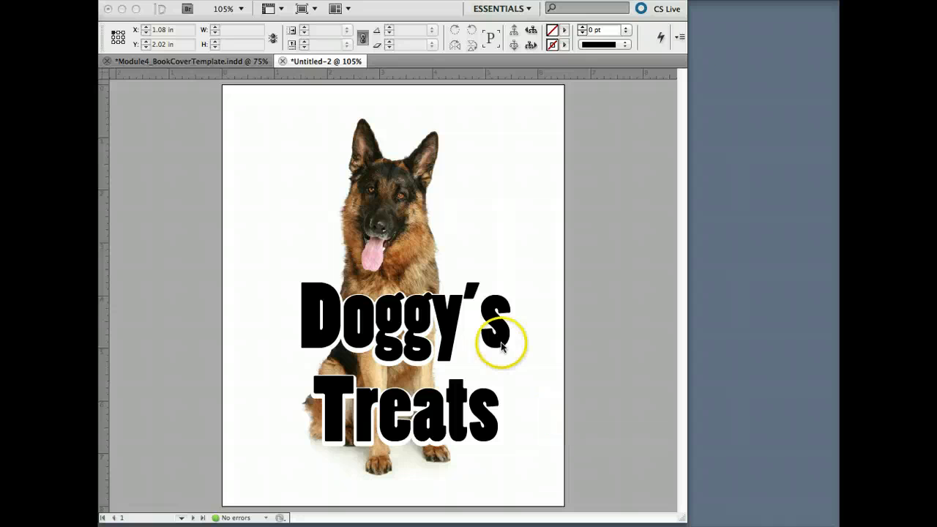
{"action": "left_click", "coordinate": [597, 131]}
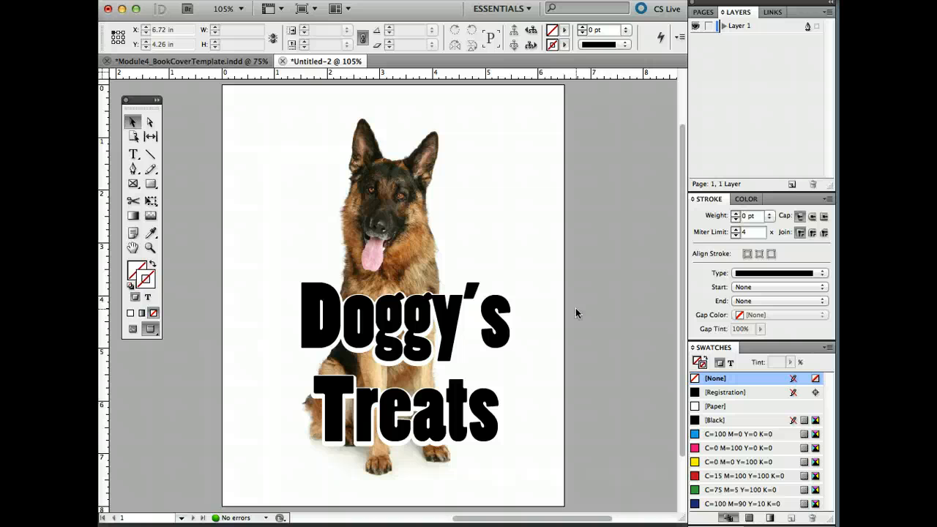
Examine the link information of shepherd copy.jpg, the dog photo placed in Untitled-2
{"action": "left_click", "coordinate": [768, 11]}
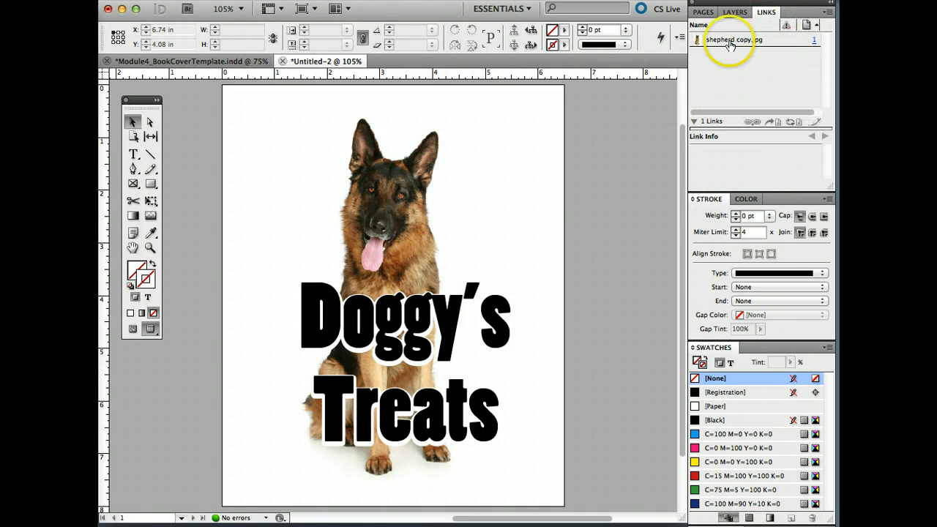
{"action": "left_click", "coordinate": [730, 42]}
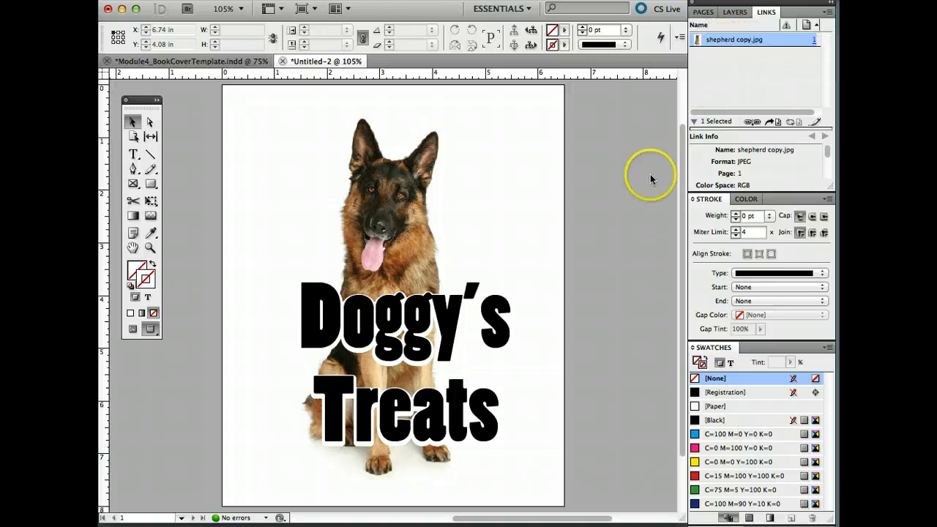
{"action": "left_click", "coordinate": [393, 201]}
{"action": "left_click", "coordinate": [619, 248]}
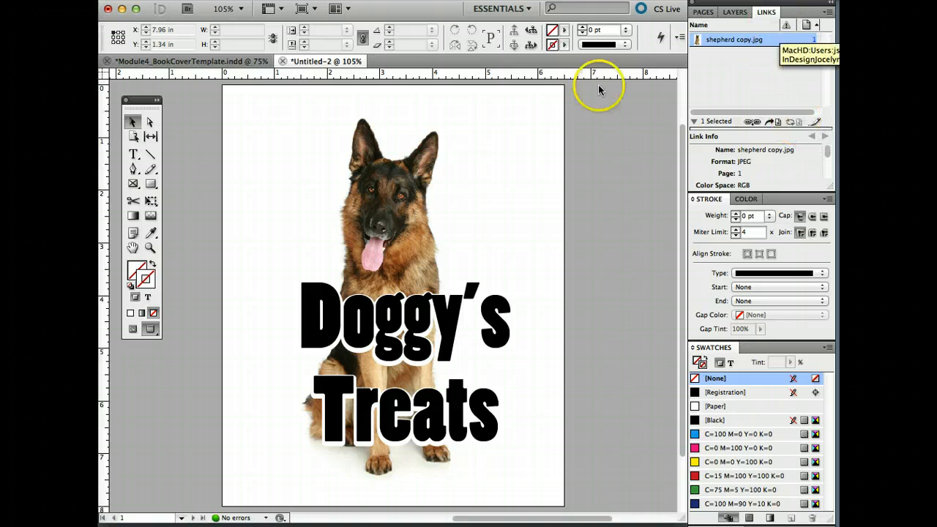
{"action": "left_click", "coordinate": [625, 151]}
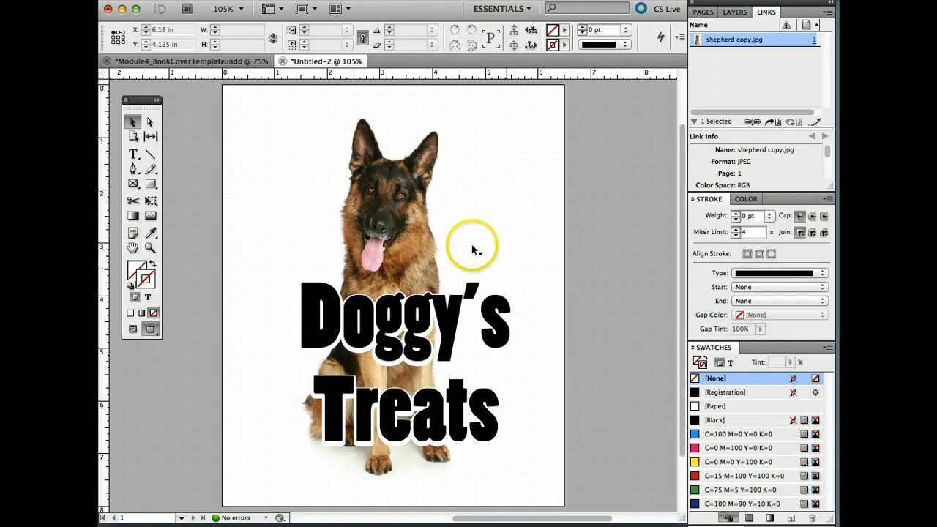
Show Untitled-2 in Normal screen mode and move the shepherd photo off the page onto the pasteboard, at about X 7 in, Y -0.12 in
{"action": "left_click_drag", "start_coordinate": [429, 240], "coordinate": [621, 238]}
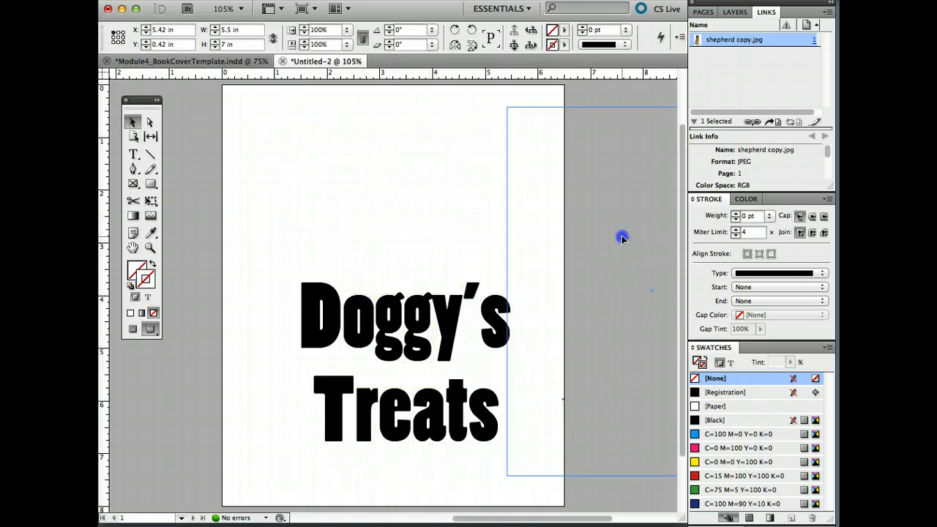
{"action": "left_click", "coordinate": [133, 329]}
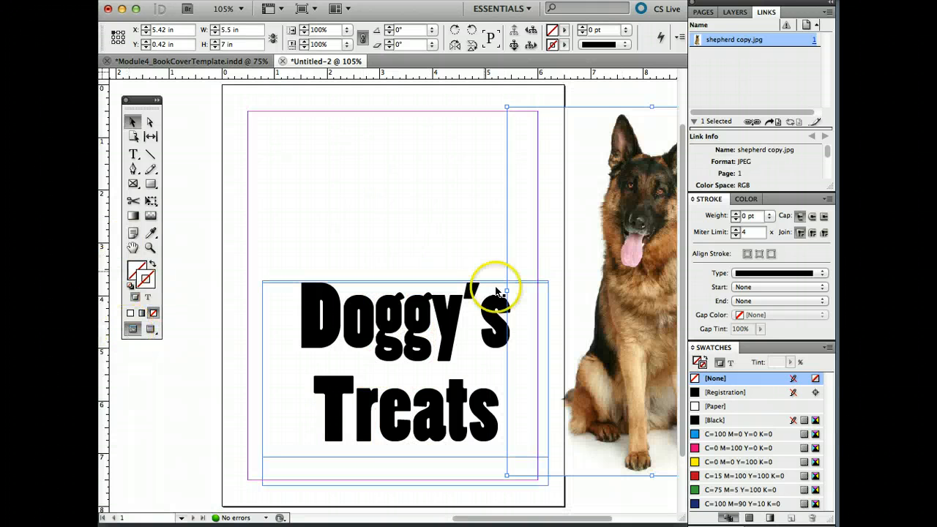
{"action": "scroll", "coordinate": [495, 291], "scroll_direction": "right", "scroll_amount": 6}
{"action": "scroll", "coordinate": [496, 291], "scroll_direction": "up", "scroll_amount": 1}
{"action": "left_click_drag", "start_coordinate": [455, 309], "coordinate": [538, 278]}
{"action": "scroll", "coordinate": [539, 282], "scroll_direction": "left", "scroll_amount": 5}
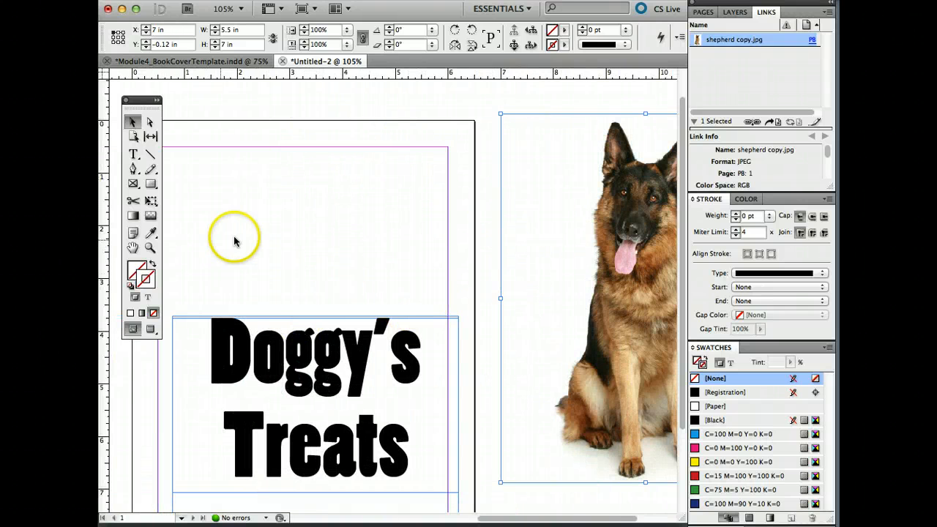
Move the shepherd photo back onto the page behind the title, with its position at X 0.625 in and Y 0.625 in
{"action": "left_click_drag", "start_coordinate": [634, 261], "coordinate": [303, 290]}
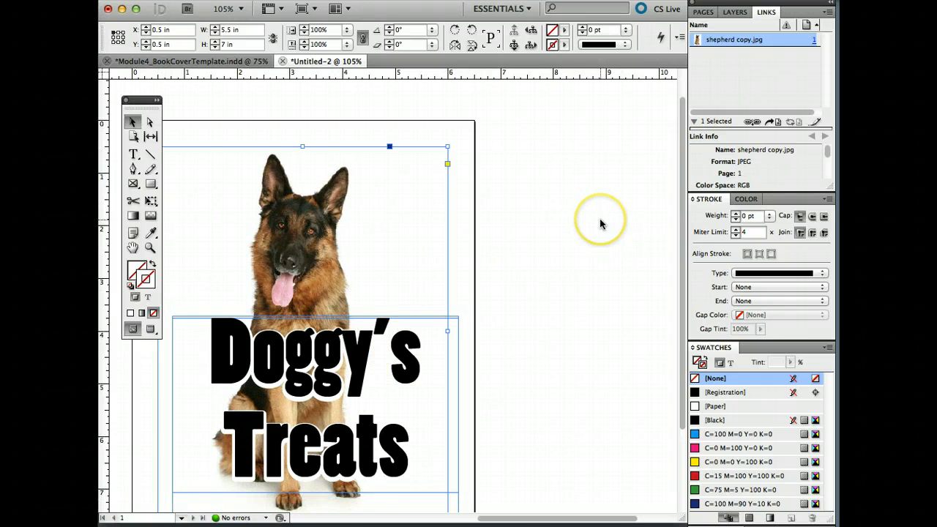
{"action": "scroll", "coordinate": [599, 220], "scroll_direction": "left", "scroll_amount": 5}
{"action": "left_click_drag", "start_coordinate": [540, 257], "coordinate": [539, 265]}
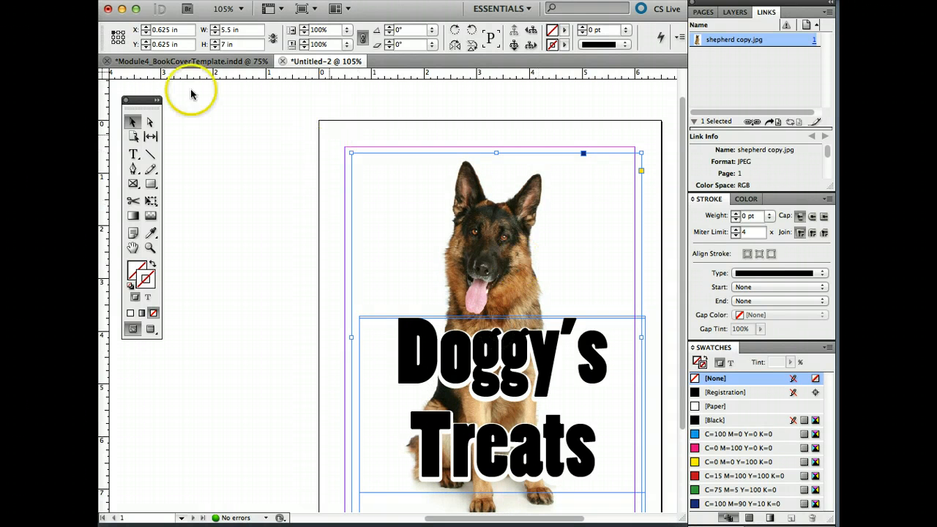
Start a new document and look through the Preferences list for the Units & Increments settings
{"action": "left_click", "coordinate": [177, 0]}
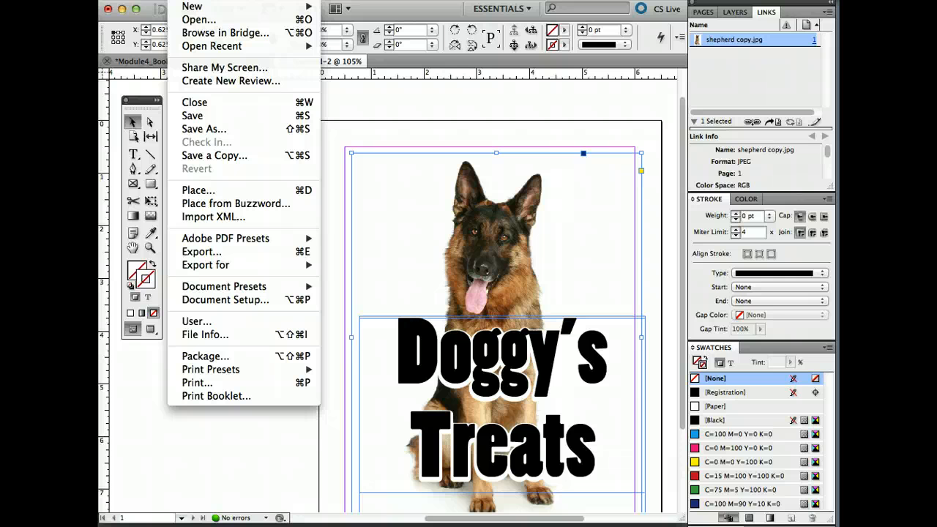
{"action": "left_click", "coordinate": [202, 9]}
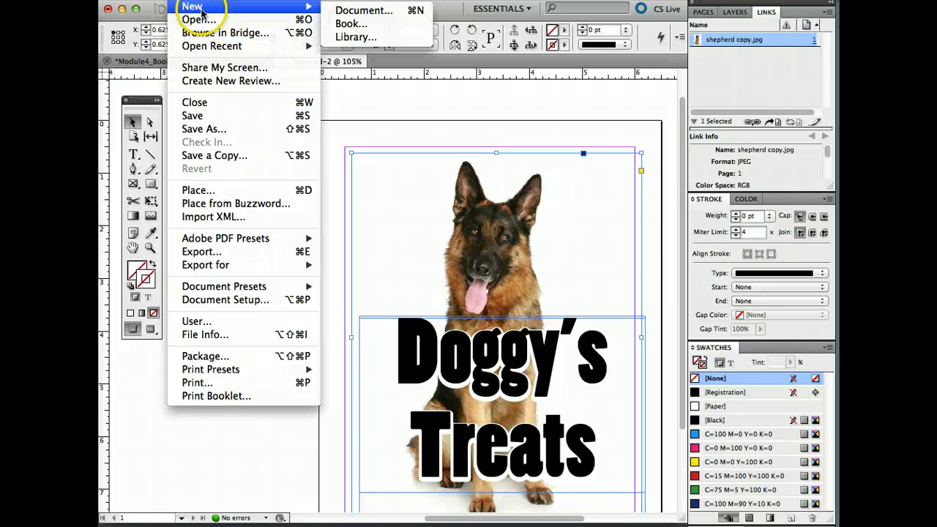
{"action": "left_click", "coordinate": [366, 8]}
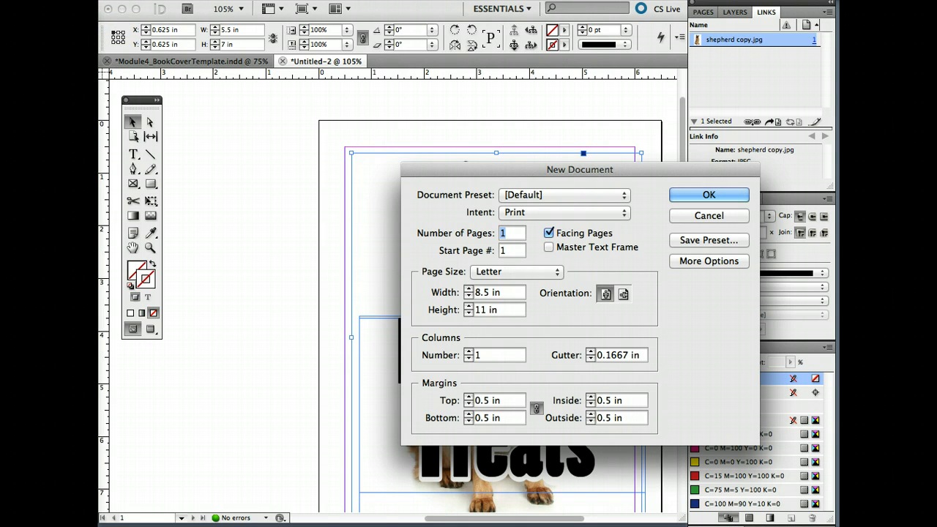
{"action": "left_click", "coordinate": [136, 1]}
{"action": "mouse_move", "coordinate": [136, 32]}
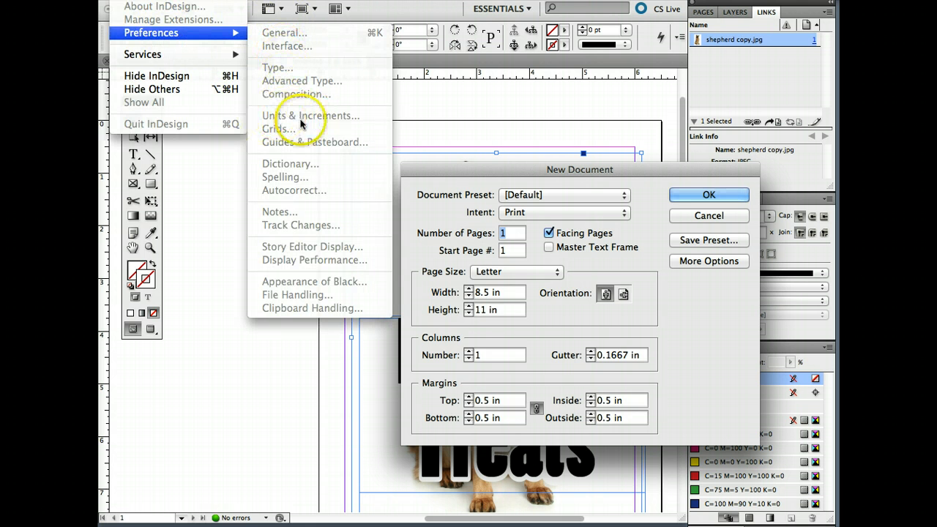
{"action": "left_click", "coordinate": [489, 115]}
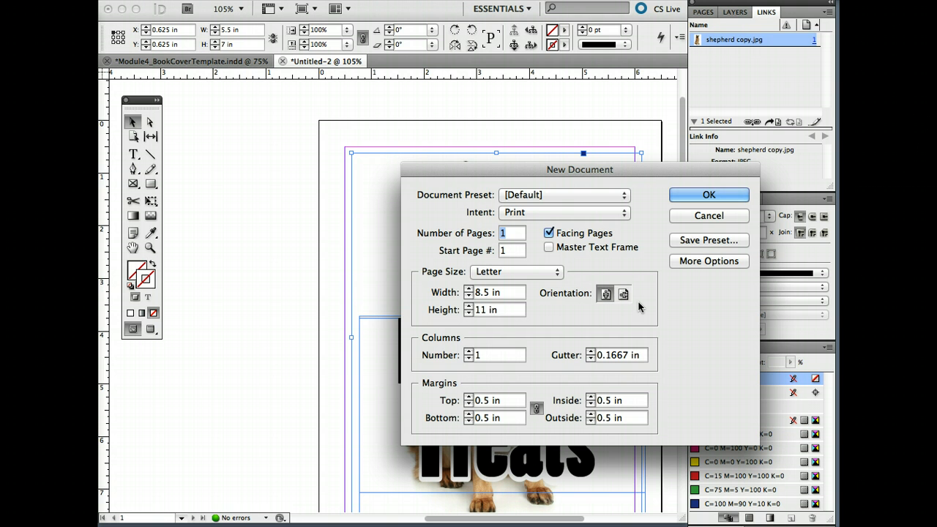
Set the page size to 6.5 in wide and 8 in high and create the one-page document
{"action": "double_click", "coordinate": [483, 294]}
{"action": "type", "text": "6"}
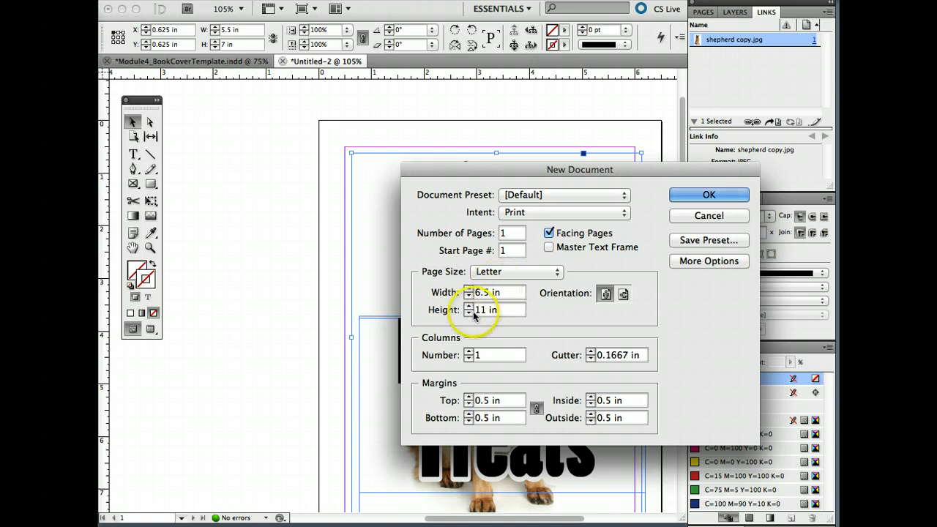
{"action": "double_click", "coordinate": [484, 310]}
{"action": "type", "text": "8"}
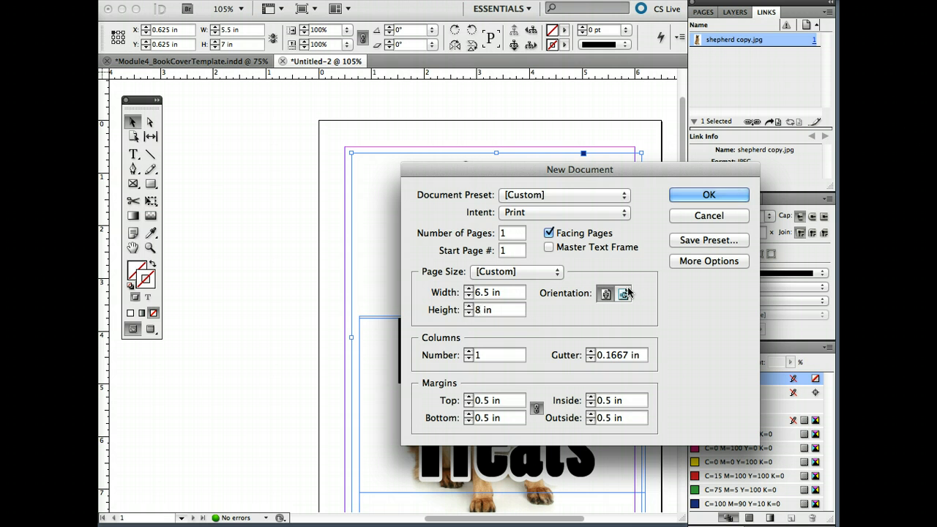
{"action": "left_click", "coordinate": [511, 254]}
{"action": "left_click", "coordinate": [520, 250]}
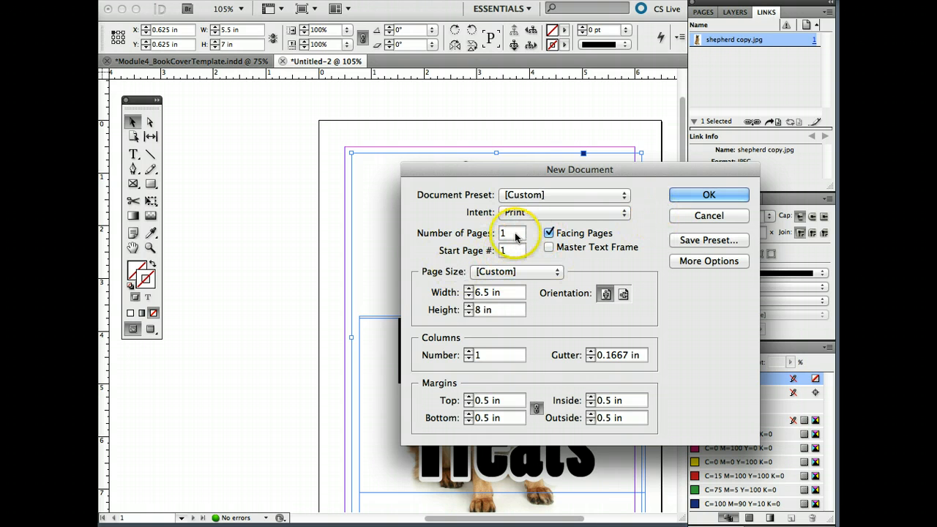
{"action": "left_click", "coordinate": [705, 194]}
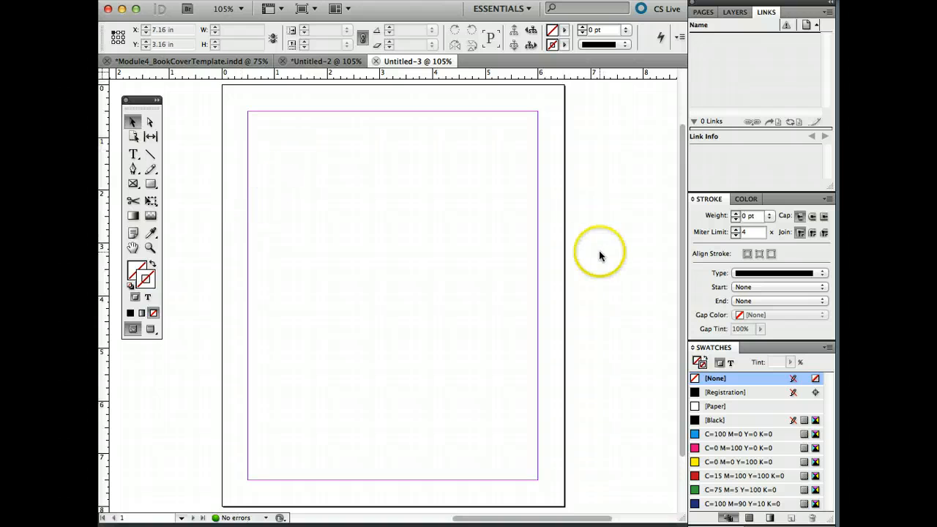
Preview the blank page without its margin guides, return to Normal screen mode, and examine the page edges and margins before fitting it in the window
{"action": "left_click", "coordinate": [149, 331]}
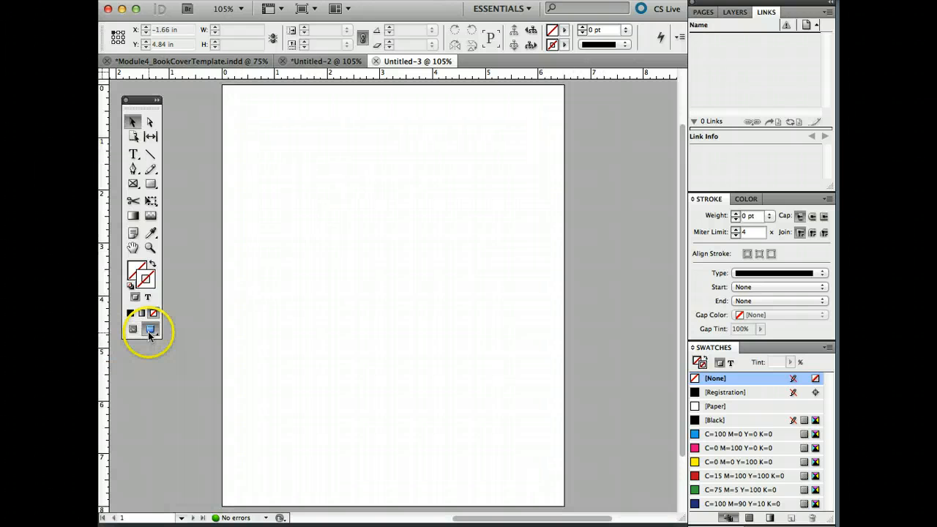
{"action": "left_click", "coordinate": [132, 330]}
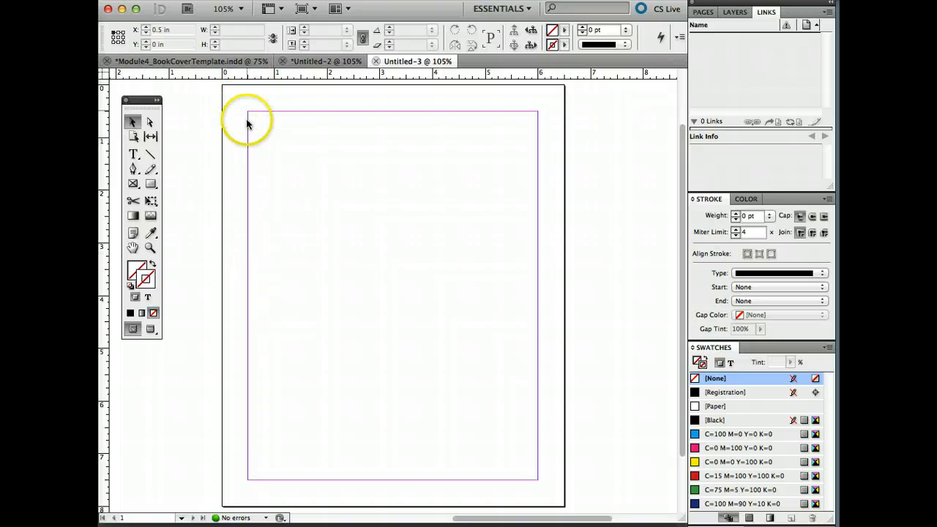
{"action": "scroll", "coordinate": [284, 82], "scroll_direction": "right", "scroll_amount": 4}
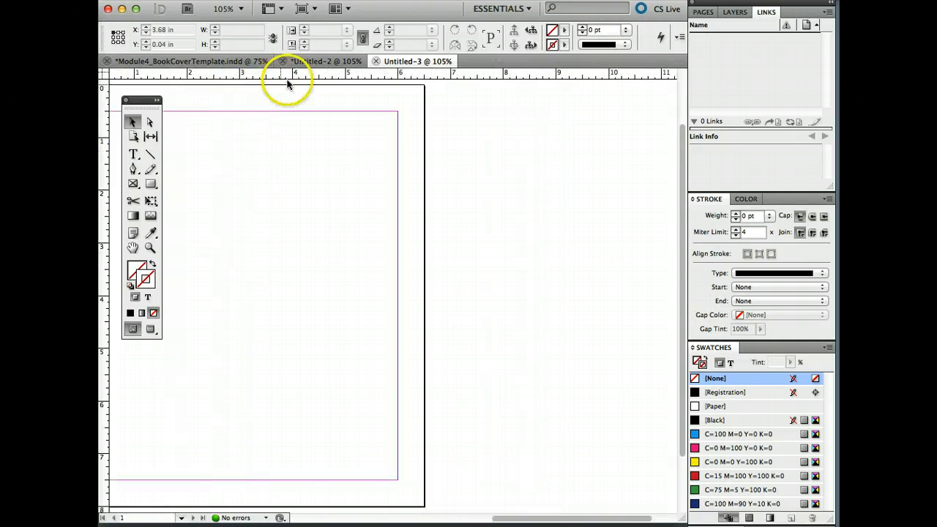
{"action": "scroll", "coordinate": [232, 78], "scroll_direction": "up", "scroll_amount": 2}
{"action": "scroll", "coordinate": [232, 78], "scroll_direction": "left", "scroll_amount": 5}
{"action": "scroll", "coordinate": [233, 78], "scroll_direction": "left", "scroll_amount": 3}
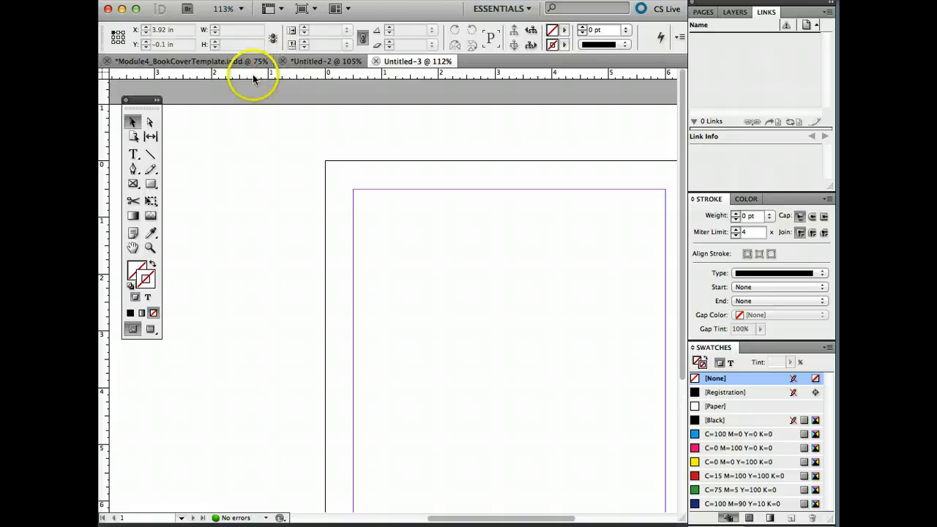
{"action": "scroll", "coordinate": [387, 209], "scroll_direction": "down", "scroll_amount": 4}
{"action": "scroll", "coordinate": [386, 210], "scroll_direction": "right", "scroll_amount": 5}
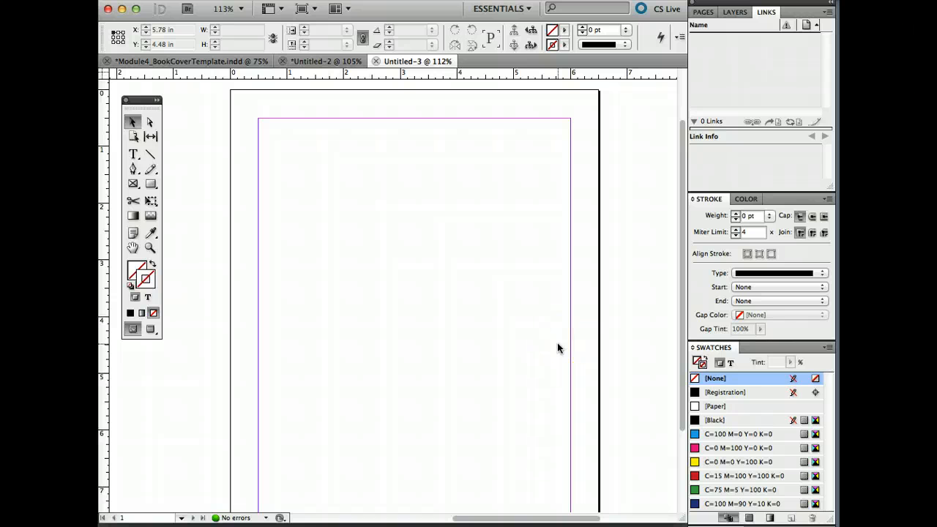
{"action": "key", "text": "super+0"}
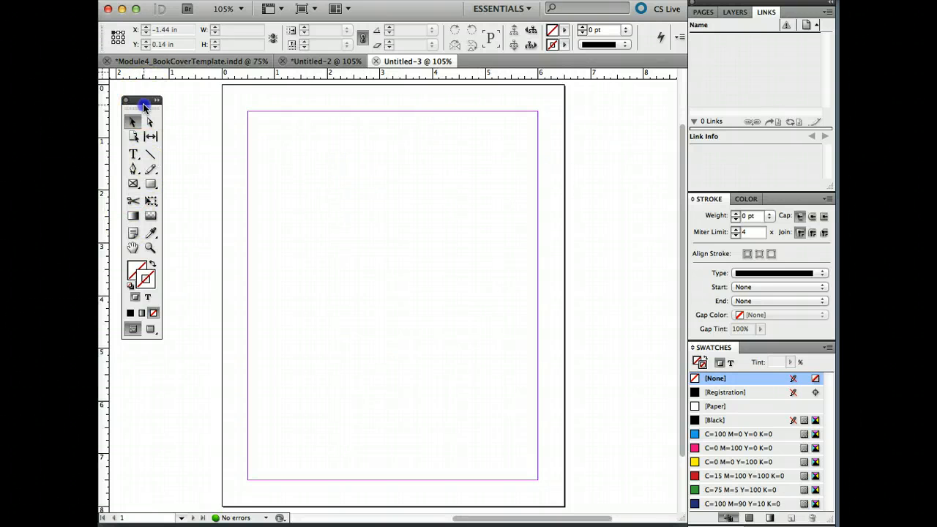
Move the Tools palette nearer to the page and draw a rectangular image frame about 5.03 by 5.6 in inside the margins
{"action": "left_click_drag", "start_coordinate": [140, 103], "coordinate": [172, 112]}
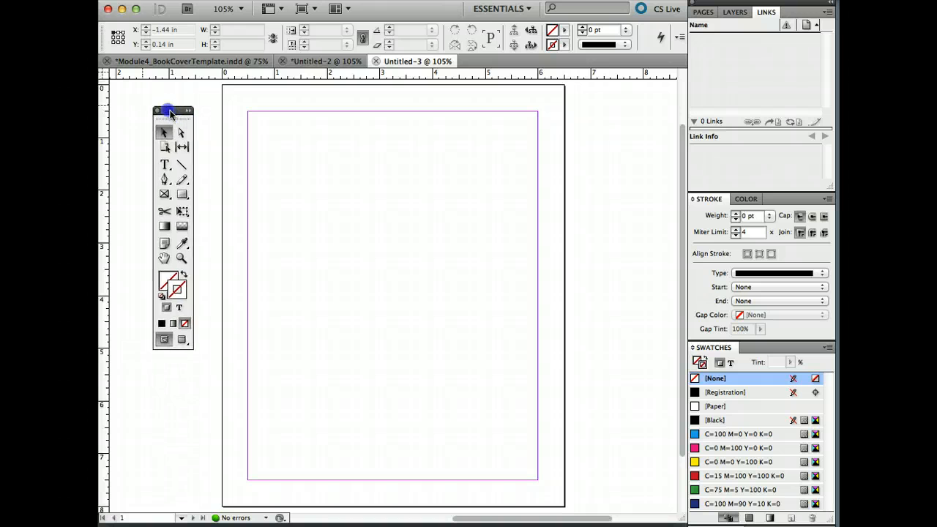
{"action": "left_click", "coordinate": [163, 194]}
{"action": "left_click_drag", "start_coordinate": [260, 123], "coordinate": [524, 418]}
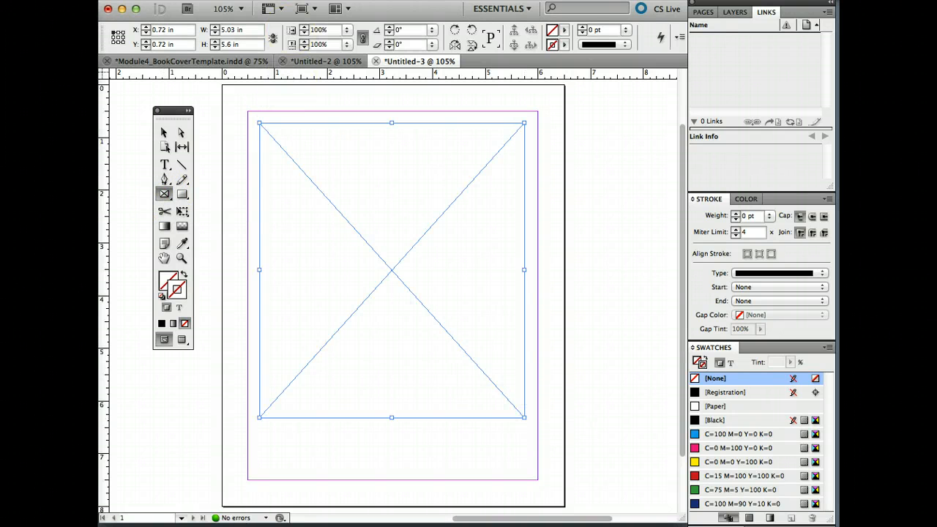
Place shepherd copy.jpg from the project folder on the Desktop into the selected image frame, replacing the selected item
{"action": "left_click", "coordinate": [178, 1]}
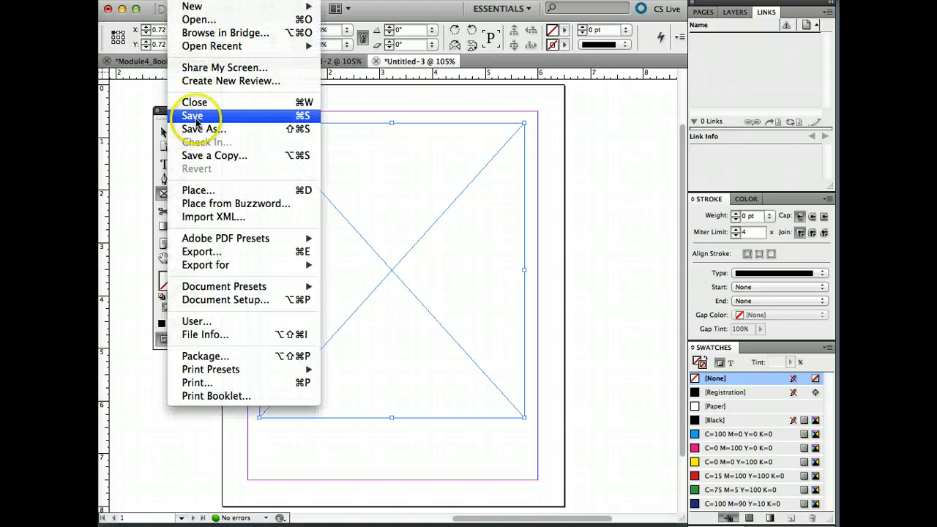
{"action": "left_click", "coordinate": [196, 190]}
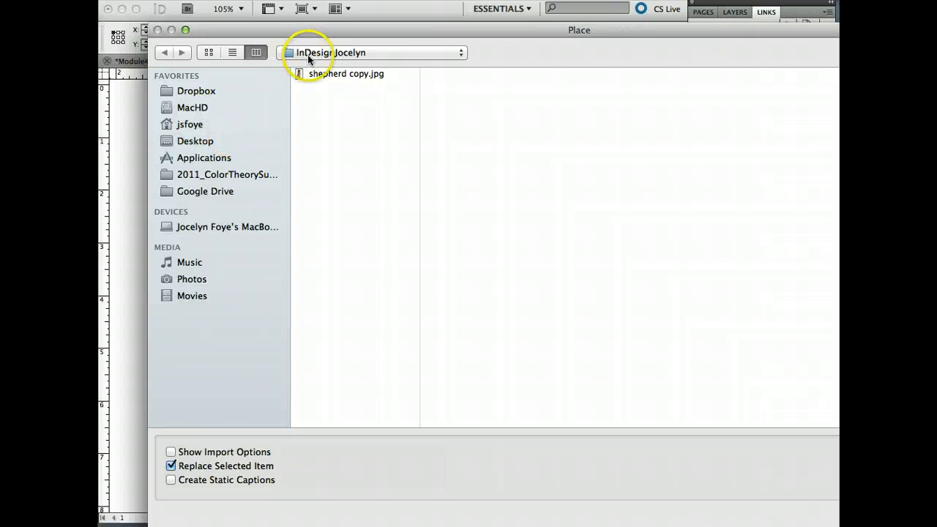
{"action": "left_click", "coordinate": [309, 55]}
{"action": "left_click", "coordinate": [309, 65]}
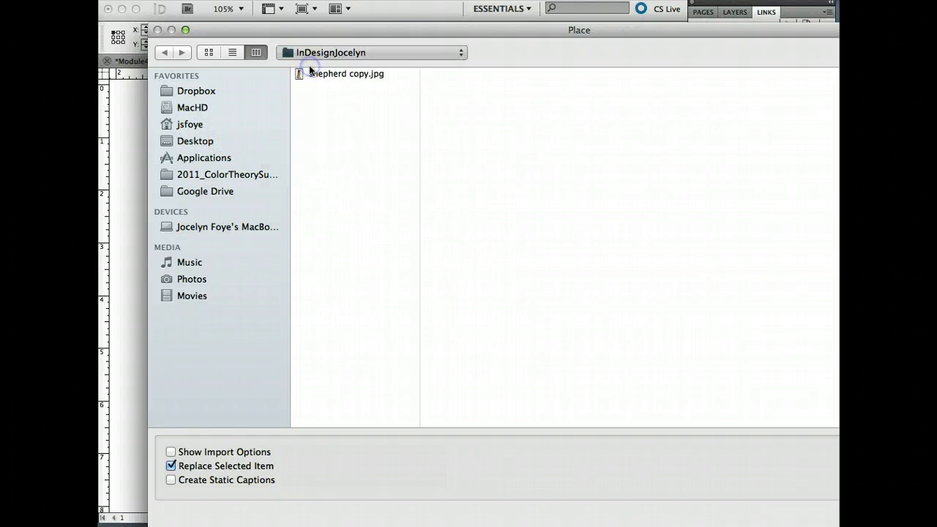
{"action": "left_click", "coordinate": [322, 148]}
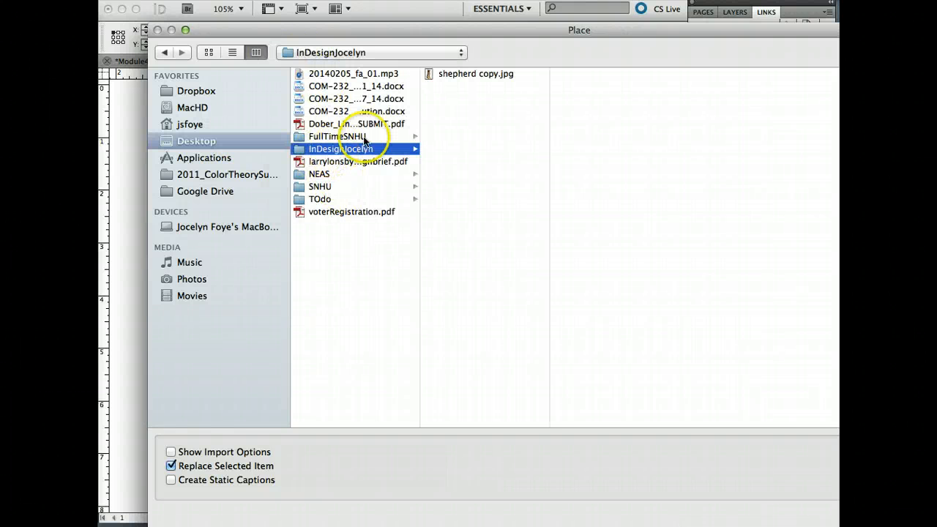
{"action": "left_click", "coordinate": [488, 75]}
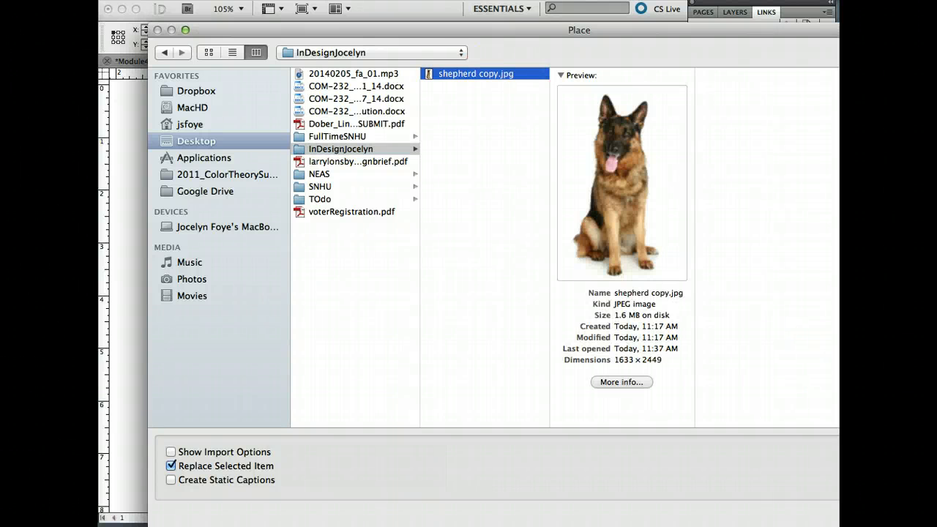
{"action": "key", "text": "Return"}
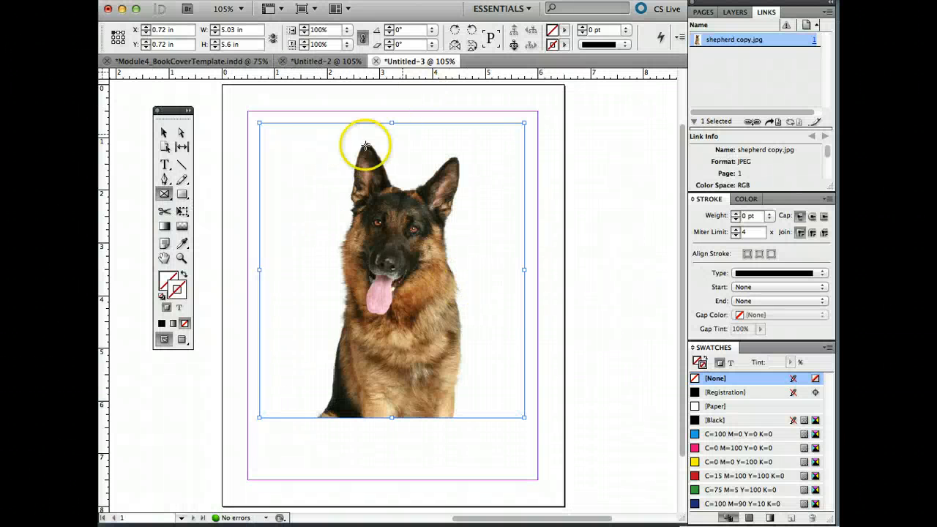
Switch to the Selection tool, check the frame selected and deselected, and hide the frame edges from the Extras options
{"action": "left_click", "coordinate": [164, 134]}
{"action": "left_click", "coordinate": [224, 188]}
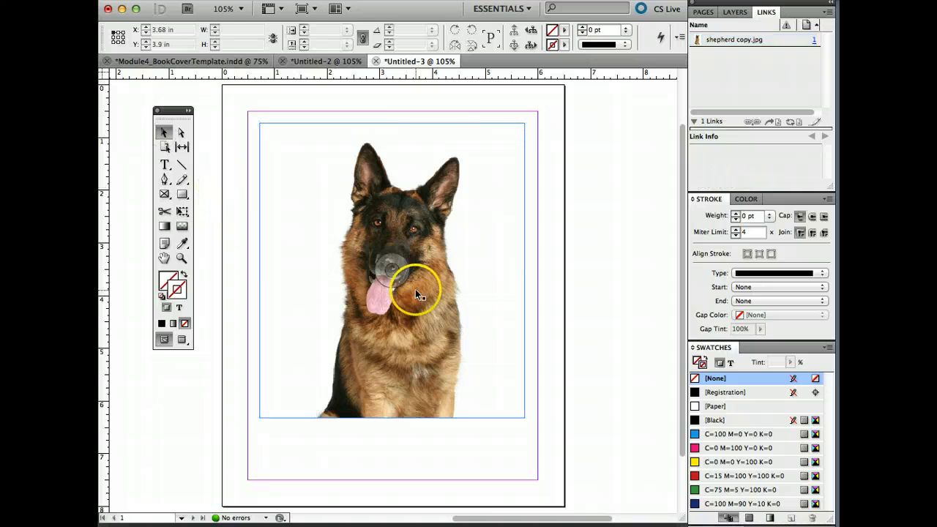
{"action": "left_click", "coordinate": [415, 292]}
{"action": "left_click", "coordinate": [617, 184]}
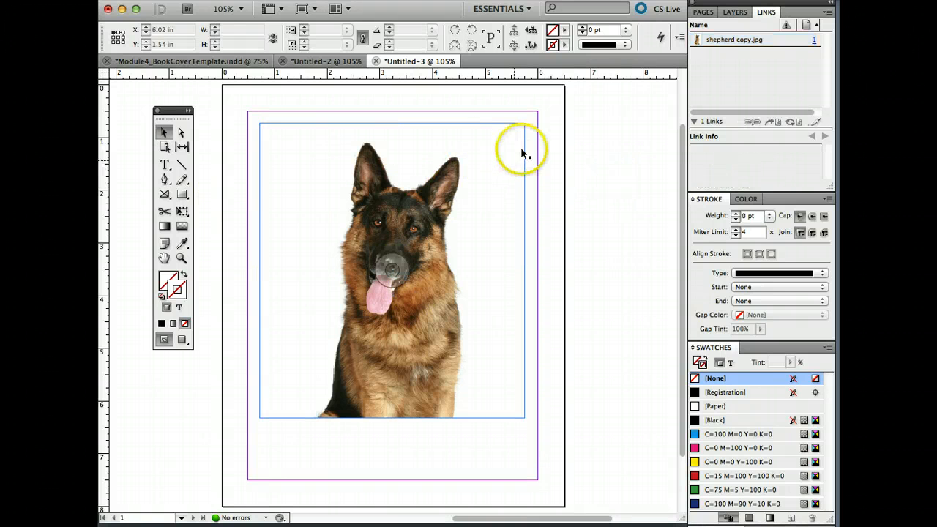
{"action": "left_click", "coordinate": [351, 201]}
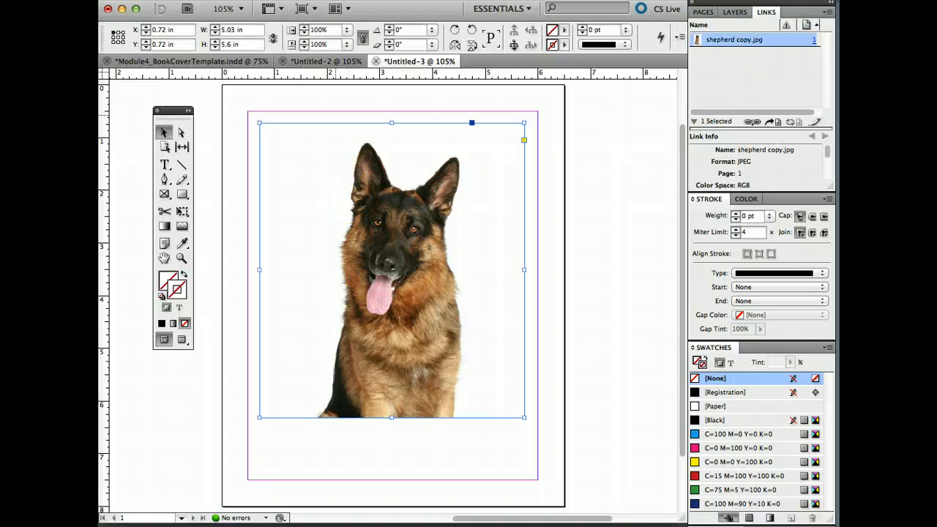
{"action": "left_click", "coordinate": [403, 0]}
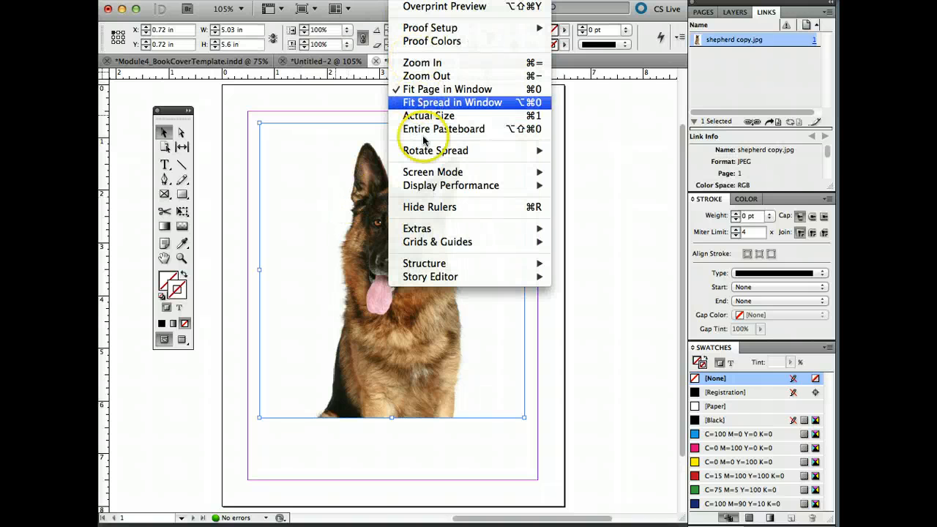
{"action": "mouse_move", "coordinate": [468, 233]}
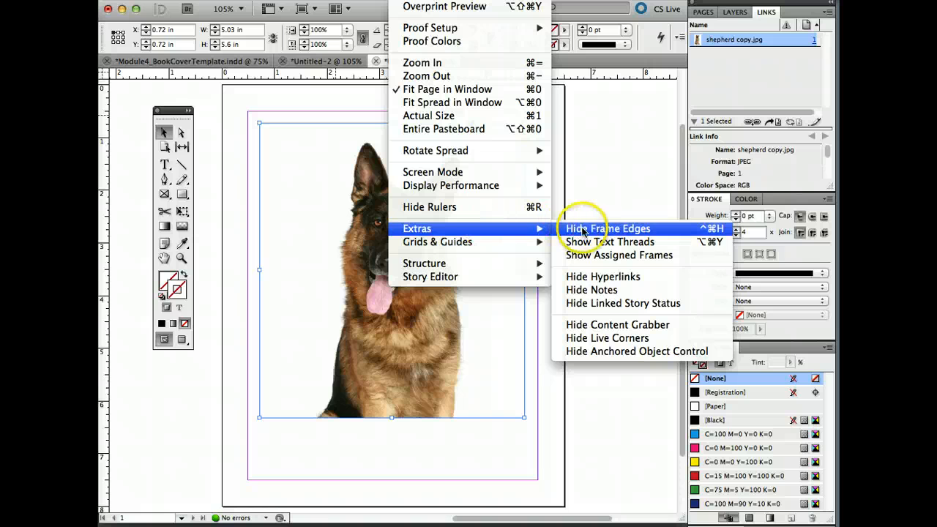
{"action": "left_click", "coordinate": [607, 230]}
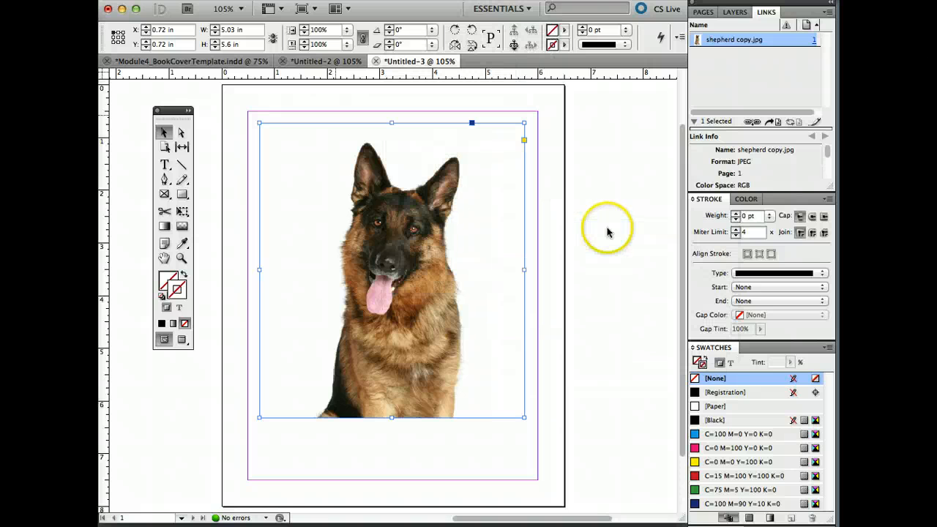
{"action": "left_click", "coordinate": [419, 252]}
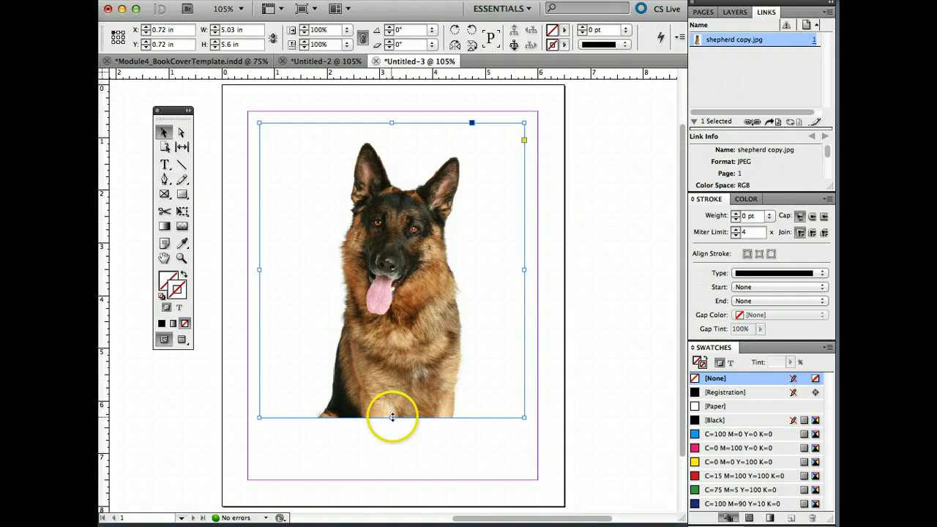
Extend the frame's bottom edge to about 8.04 in high to uncover the whole dog, and move the frame up to about Y -0.165 in
{"action": "left_click_drag", "start_coordinate": [392, 417], "coordinate": [388, 463]}
{"action": "left_click_drag", "start_coordinate": [388, 471], "coordinate": [388, 444]}
{"action": "scroll", "coordinate": [389, 442], "scroll_direction": "down", "scroll_amount": 1}
{"action": "left_click_drag", "start_coordinate": [390, 407], "coordinate": [389, 507]}
{"action": "left_click", "coordinate": [569, 426]}
{"action": "scroll", "coordinate": [570, 427], "scroll_direction": "up", "scroll_amount": 1}
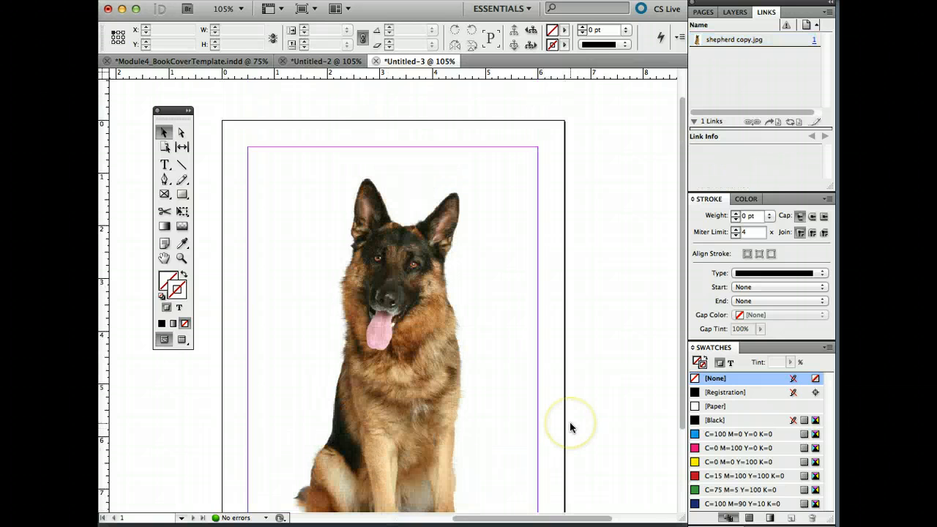
{"action": "left_click", "coordinate": [419, 398]}
{"action": "left_click_drag", "start_coordinate": [461, 421], "coordinate": [461, 373]}
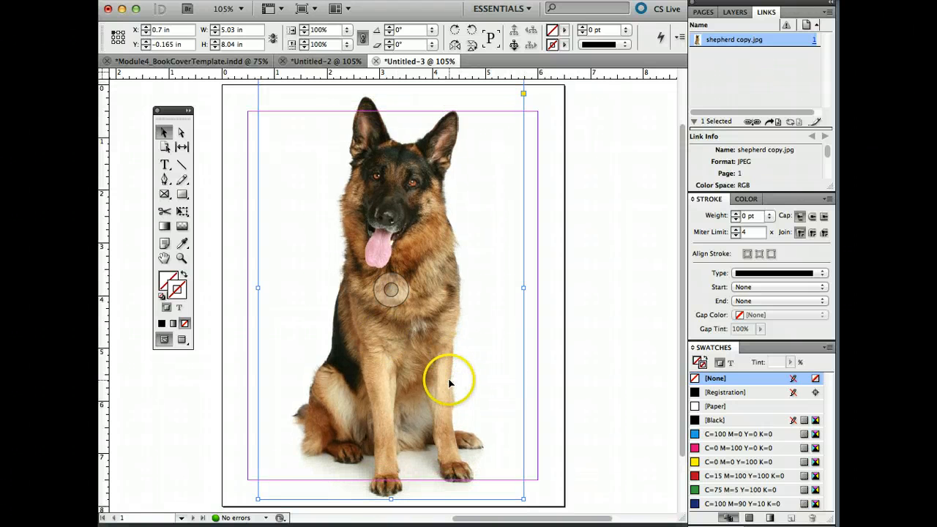
Check the top and bottom of the enlarged frame, deselect it, and preview the page without its guides
{"action": "scroll", "coordinate": [441, 432], "scroll_direction": "up", "scroll_amount": 1}
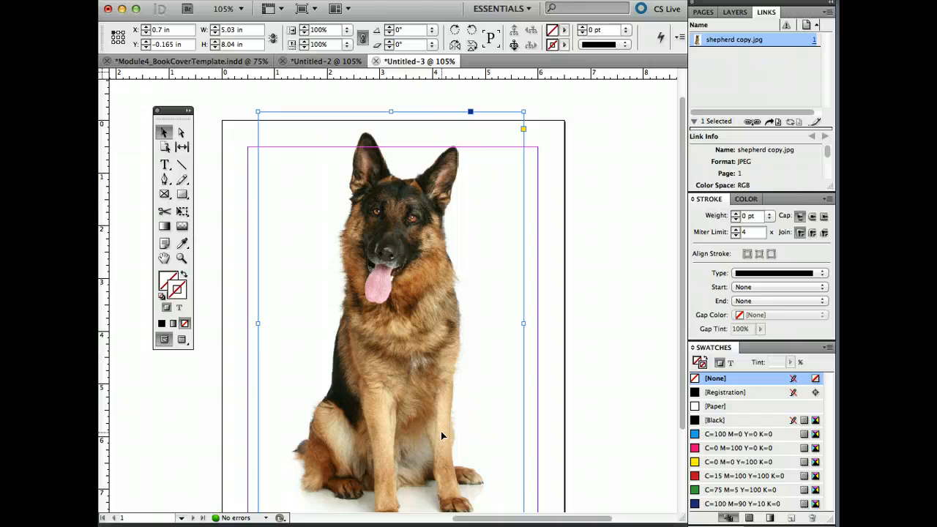
{"action": "scroll", "coordinate": [441, 435], "scroll_direction": "down", "scroll_amount": 1}
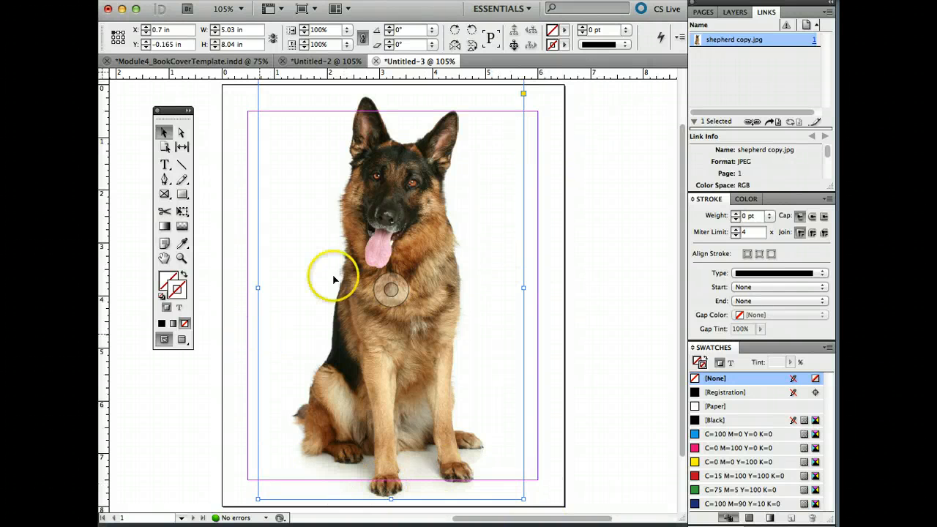
{"action": "left_click", "coordinate": [631, 252]}
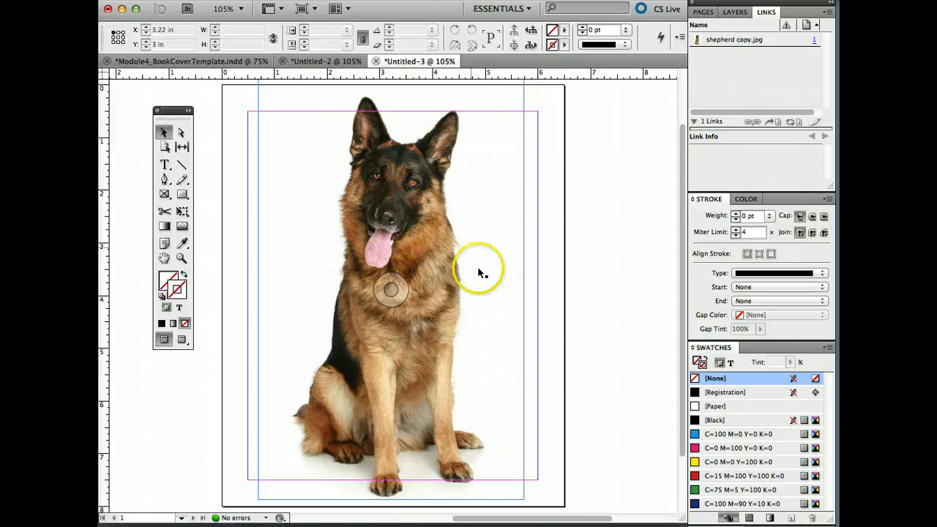
{"action": "left_click", "coordinate": [182, 339]}
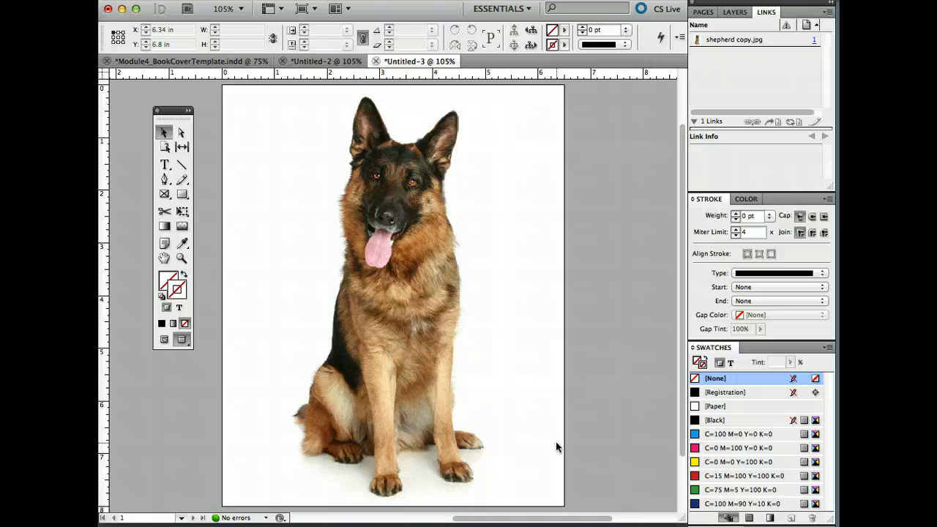
Crop the dog photo by pulling in the frame's bottom and top edges to about 6.44 in high
{"action": "left_click", "coordinate": [399, 408]}
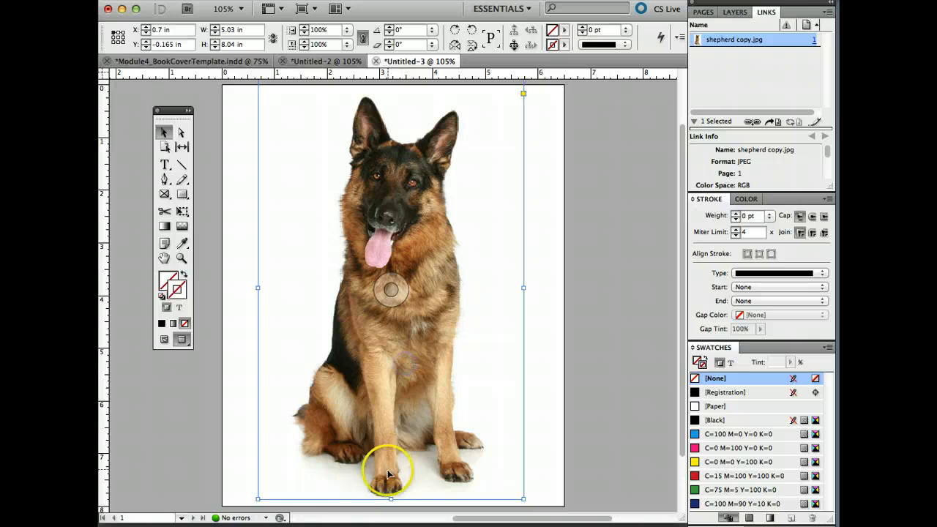
{"action": "left_click_drag", "start_coordinate": [390, 498], "coordinate": [391, 456]}
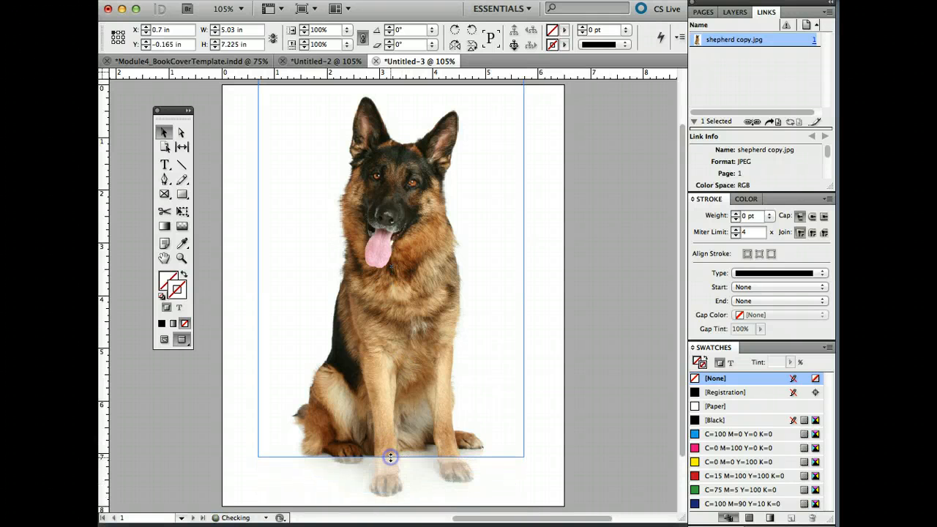
{"action": "scroll", "coordinate": [416, 170], "scroll_direction": "up", "scroll_amount": 2}
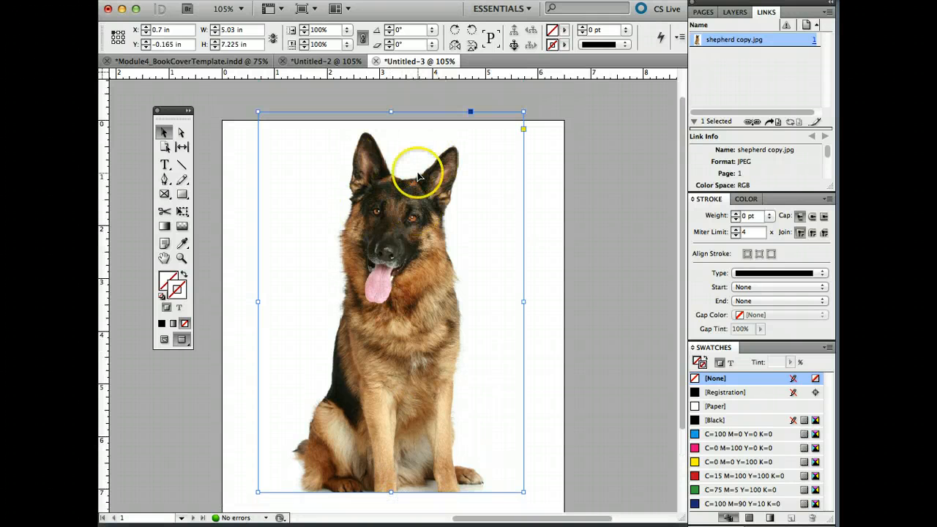
{"action": "left_click", "coordinate": [391, 106]}
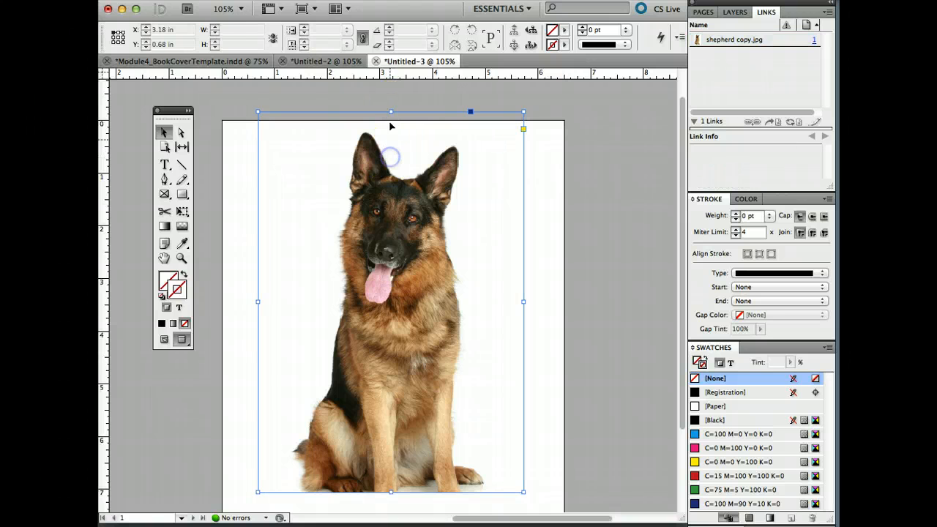
{"action": "left_click_drag", "start_coordinate": [390, 112], "coordinate": [390, 152]}
Return to Normal screen mode, select the photo inside its frame, scale it proportionally to about 82.3%, and reposition it within the frame
{"action": "left_click", "coordinate": [182, 136]}
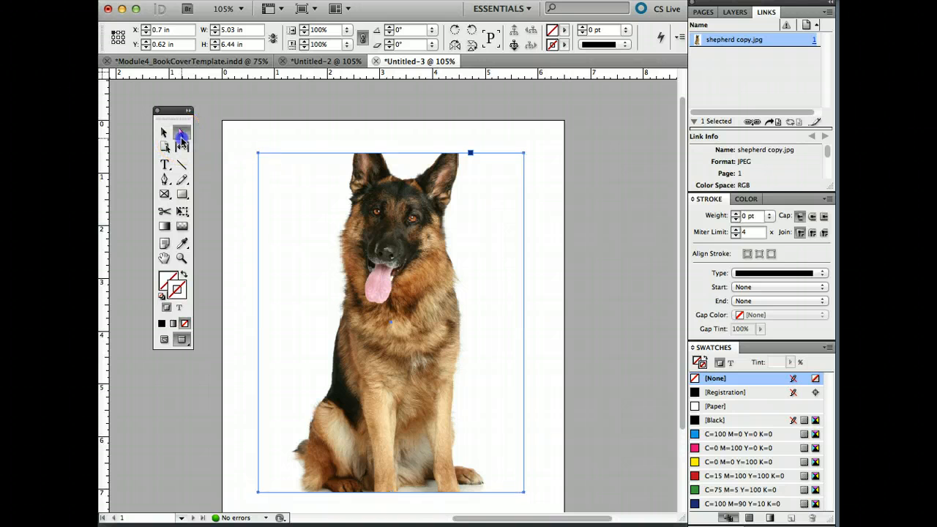
{"action": "left_click", "coordinate": [367, 298]}
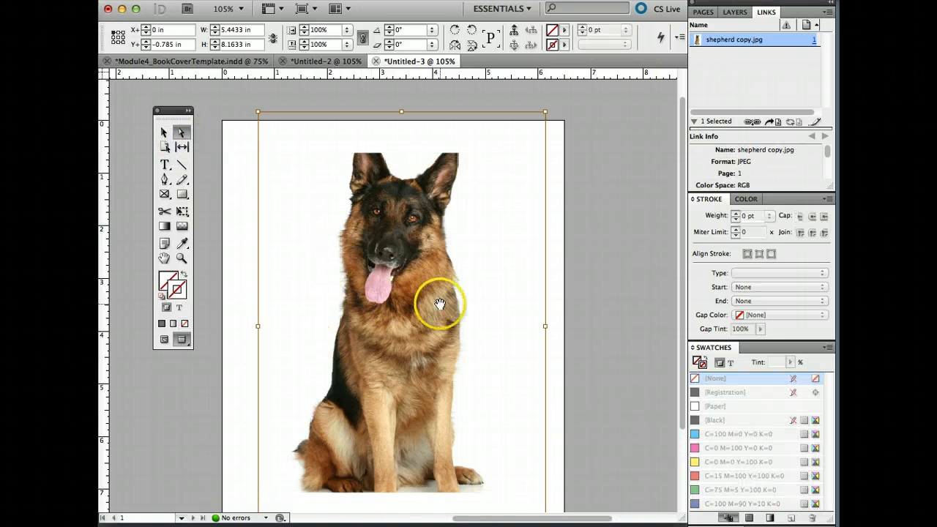
{"action": "left_click", "coordinate": [164, 339]}
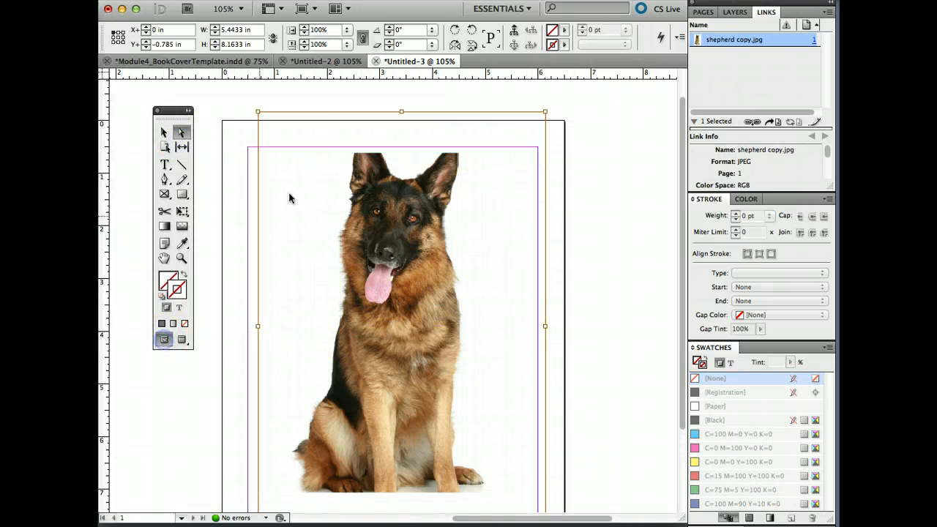
{"action": "scroll", "coordinate": [508, 418], "scroll_direction": "down", "scroll_amount": 2}
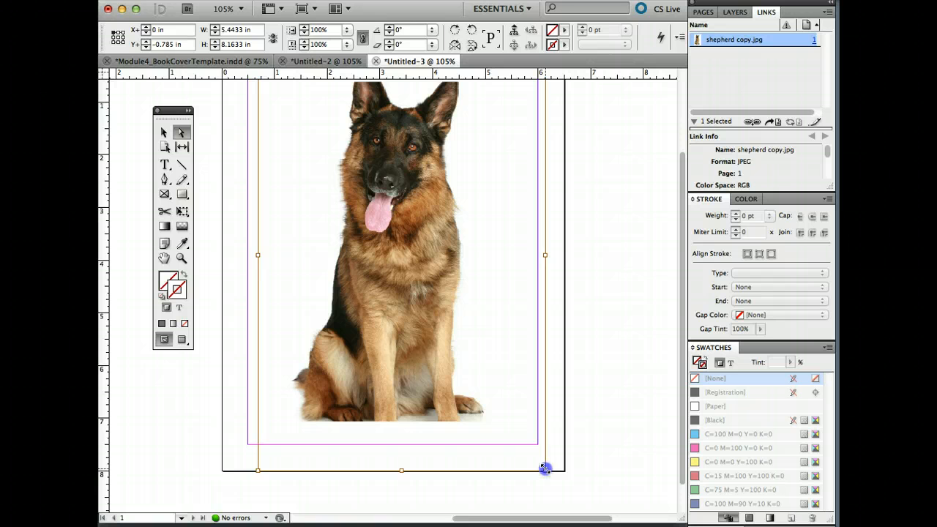
{"action": "left_click_drag", "start_coordinate": [545, 468], "coordinate": [446, 420]}
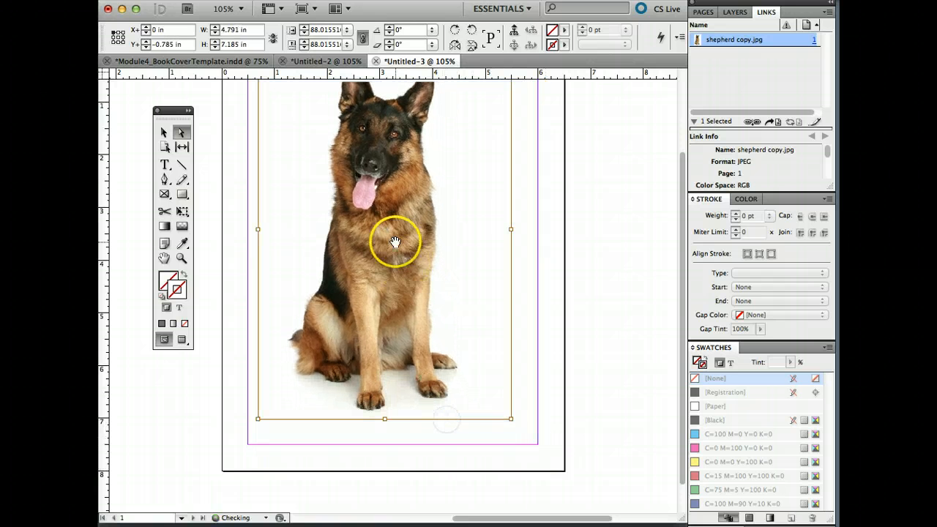
{"action": "left_click_drag", "start_coordinate": [395, 242], "coordinate": [406, 272]}
{"action": "scroll", "coordinate": [403, 265], "scroll_direction": "up", "scroll_amount": 2}
{"action": "scroll", "coordinate": [402, 265], "scroll_direction": "down", "scroll_amount": 1}
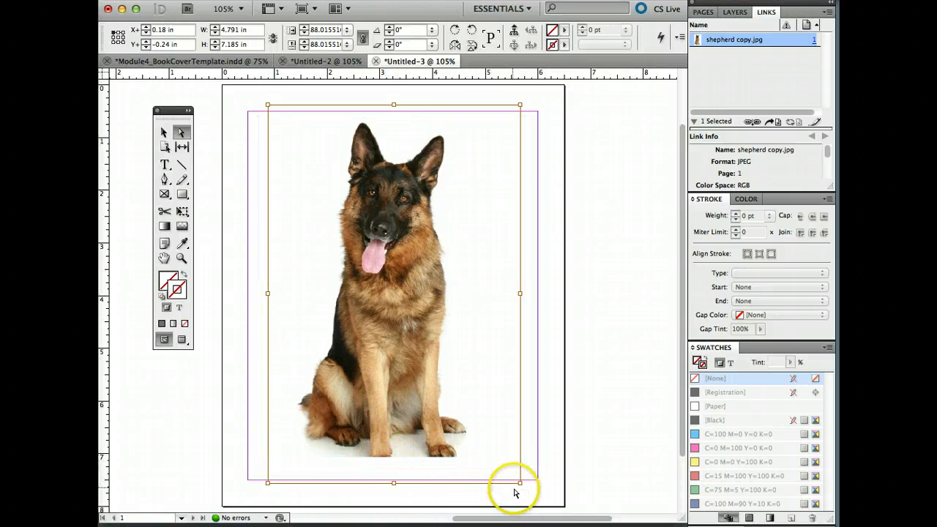
{"action": "left_click_drag", "start_coordinate": [519, 485], "coordinate": [469, 460]}
{"action": "left_click_drag", "start_coordinate": [397, 341], "coordinate": [407, 353]}
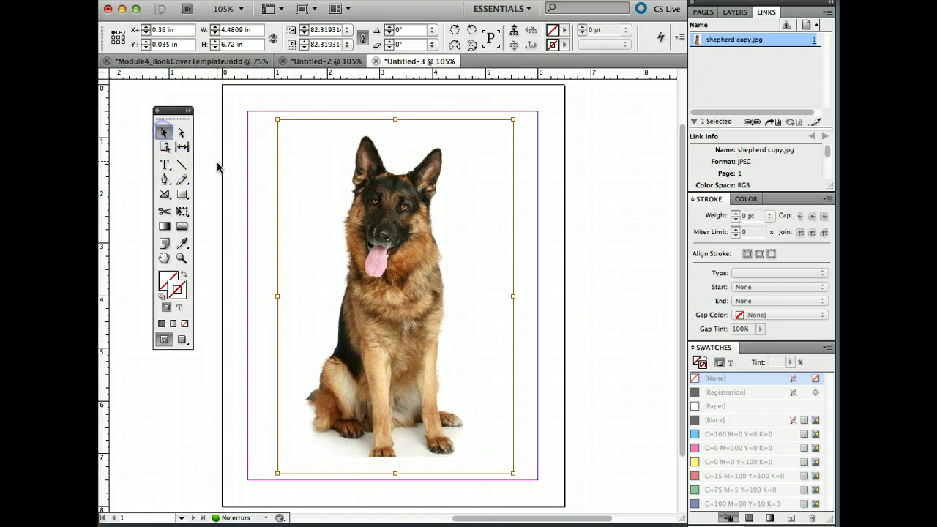
Select the frame itself, extend its bottom edge slightly to uncover the dog's front paws, and deselect it
{"action": "left_click", "coordinate": [289, 183]}
{"action": "left_click", "coordinate": [231, 190]}
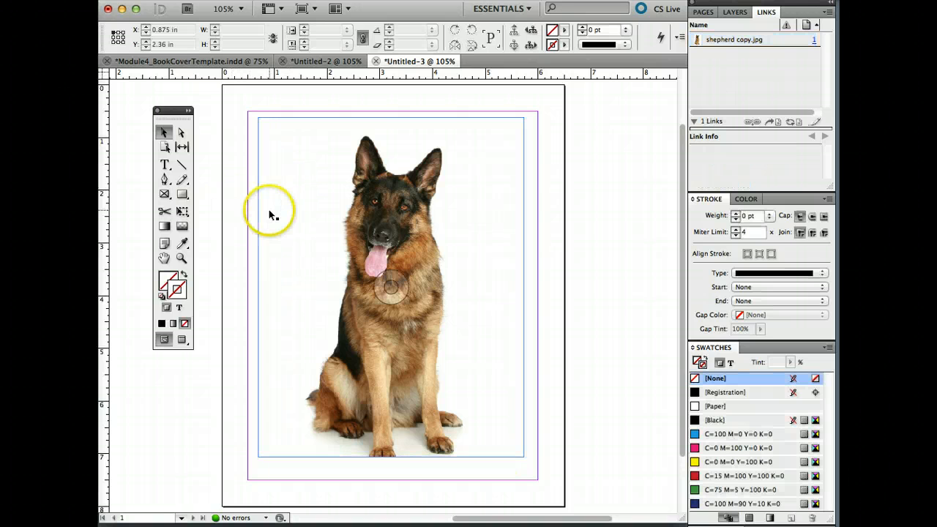
{"action": "left_click", "coordinate": [271, 215]}
{"action": "left_click_drag", "start_coordinate": [391, 455], "coordinate": [392, 475]}
{"action": "left_click", "coordinate": [609, 426]}
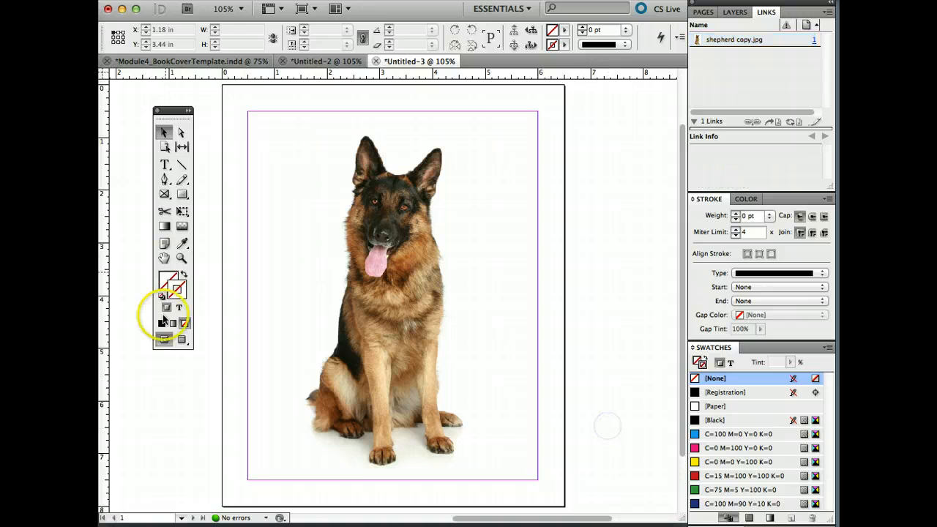
Preview the page without guides and move the framed photo to about X 0.75 in, Y 0.6 in
{"action": "left_click", "coordinate": [181, 339]}
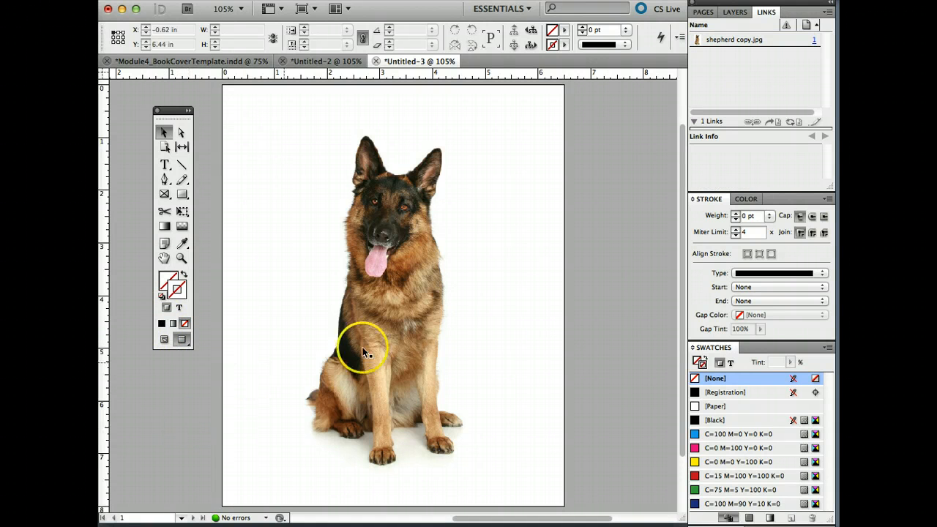
{"action": "left_click_drag", "start_coordinate": [362, 347], "coordinate": [372, 344]}
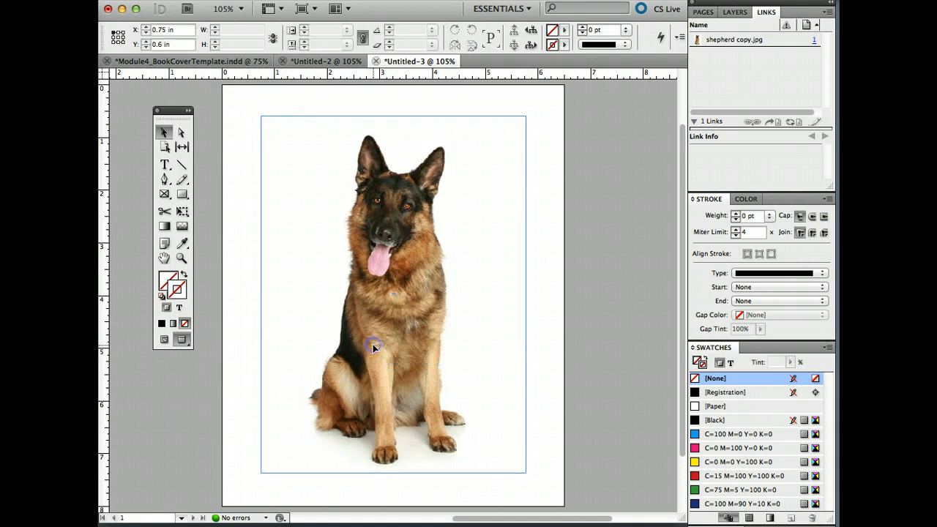
{"action": "left_click", "coordinate": [627, 360]}
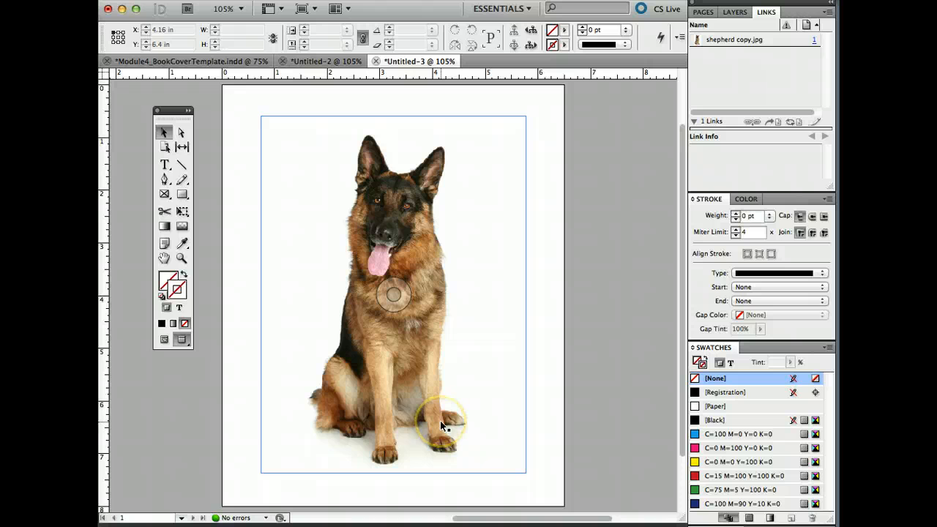
{"action": "left_click", "coordinate": [215, 60]}
{"action": "left_click", "coordinate": [407, 61]}
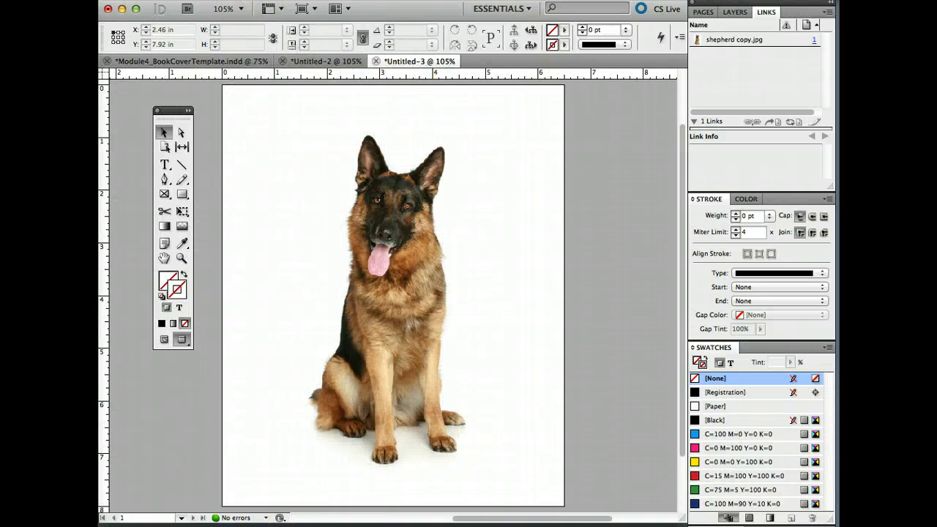